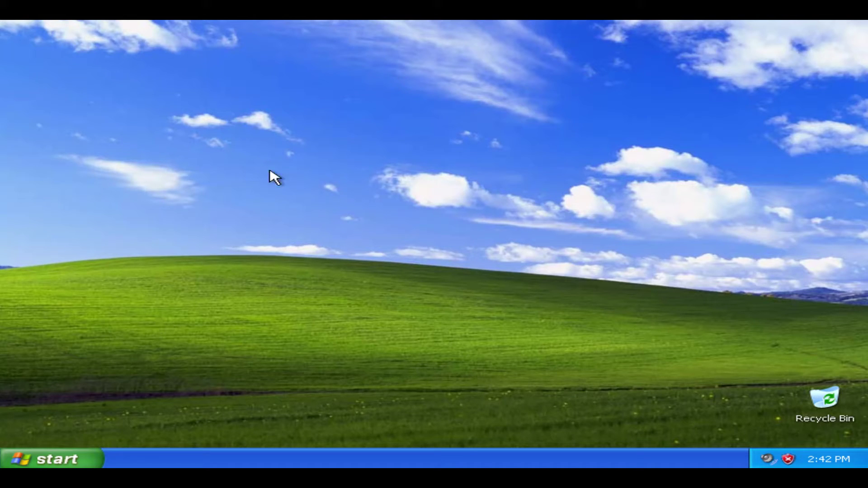
# - Open the contents of the Windows XP installation disc X1APVOL_EN (D:) from My Computer
pyautogui.click(93, 461)
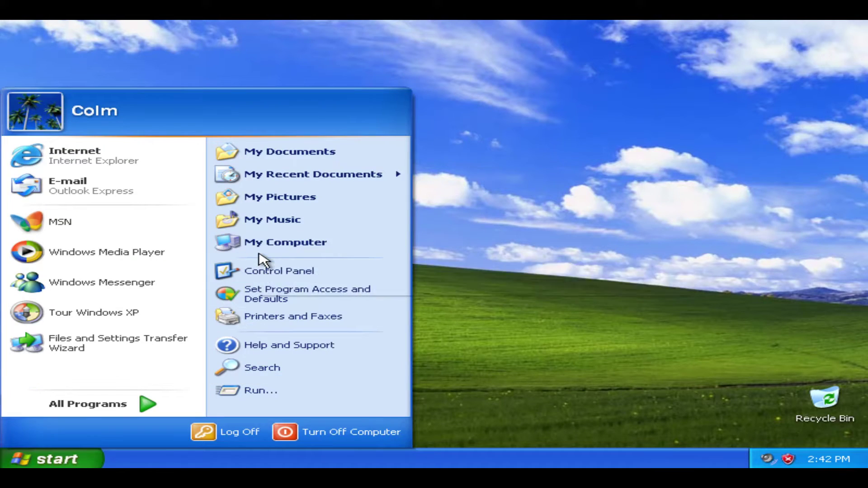
pyautogui.click(271, 244)
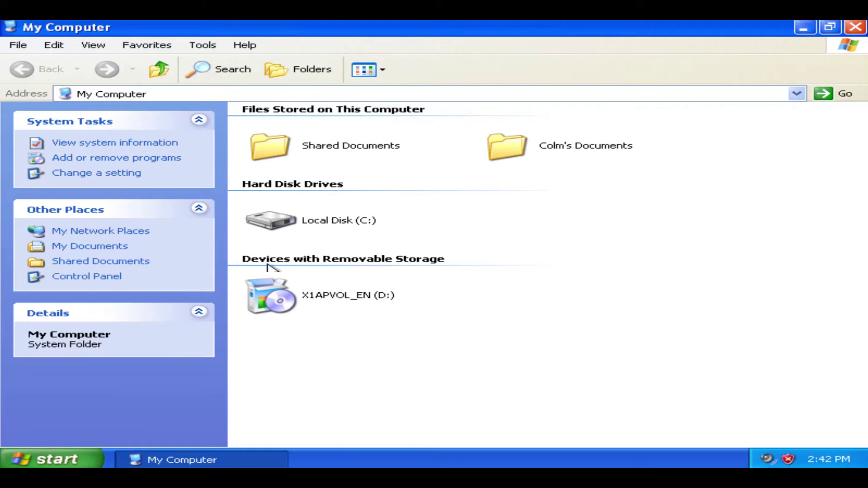
pyautogui.moveTo(307, 299)
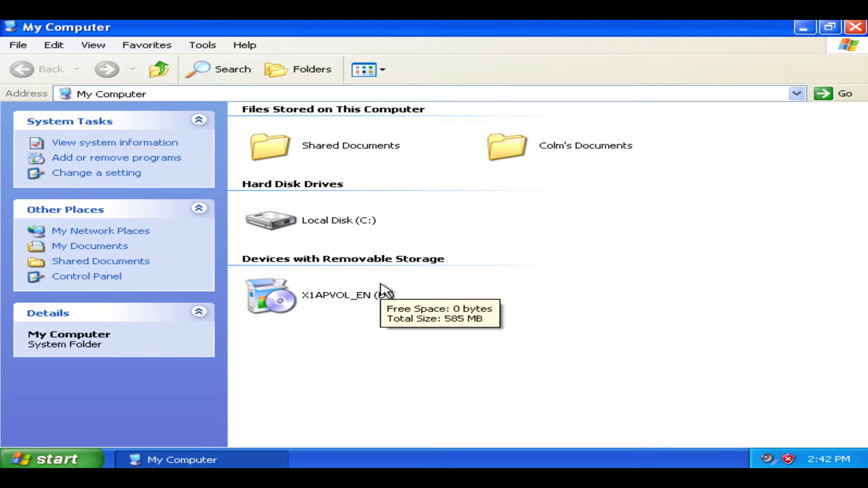
pyautogui.click(361, 300)
pyautogui.rightClick(359, 297)
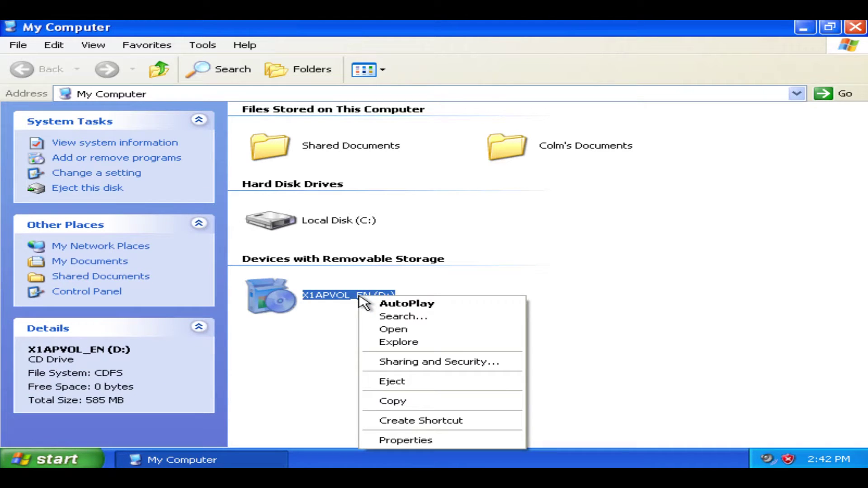
pyautogui.click(415, 330)
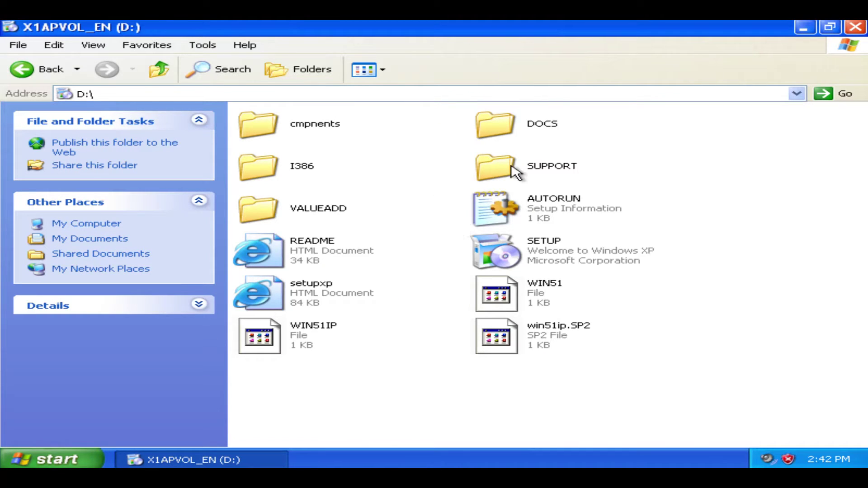
# - Open the DEPLOY cabinet file in the disc's SUPPORT\TOOLS folder
pyautogui.doubleClick(545, 168)
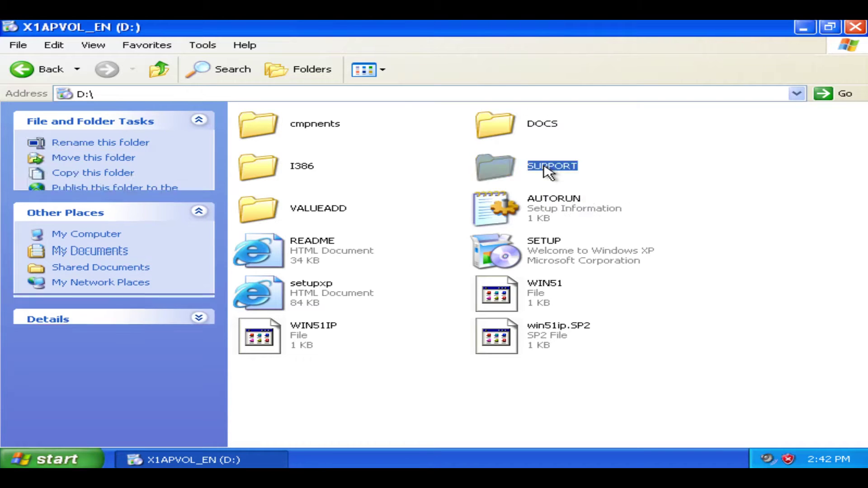
pyautogui.doubleClick(315, 128)
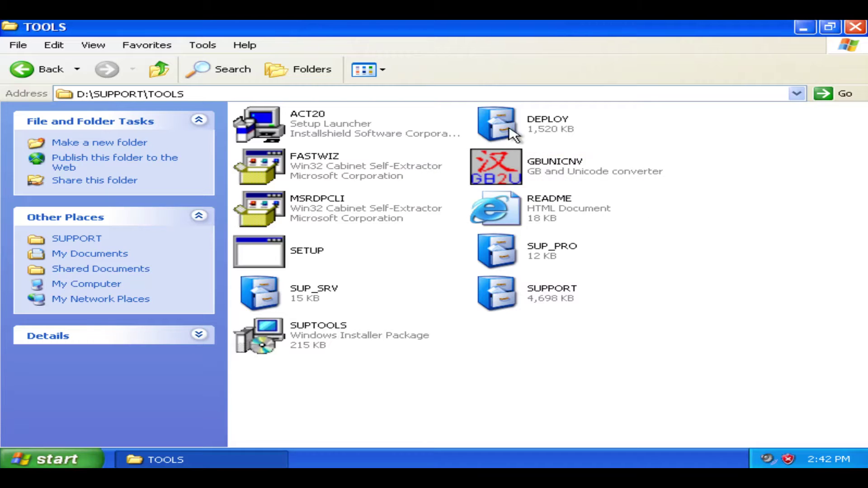
pyautogui.click(534, 131)
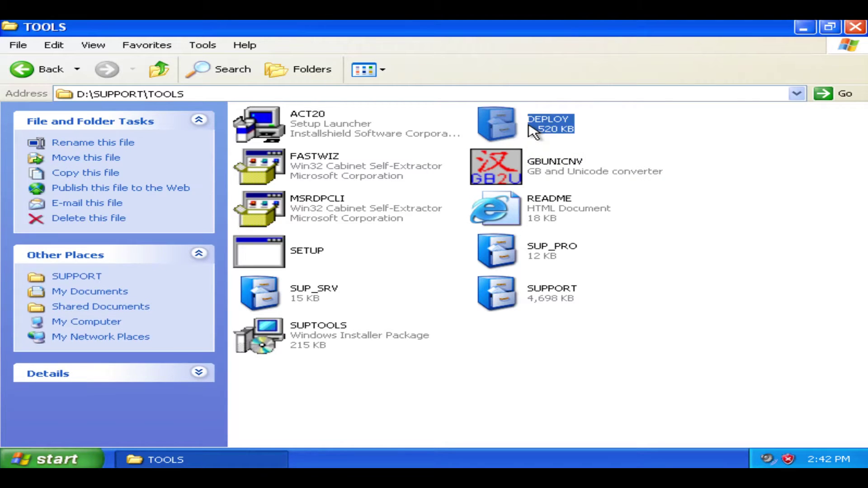
pyautogui.doubleClick(533, 130)
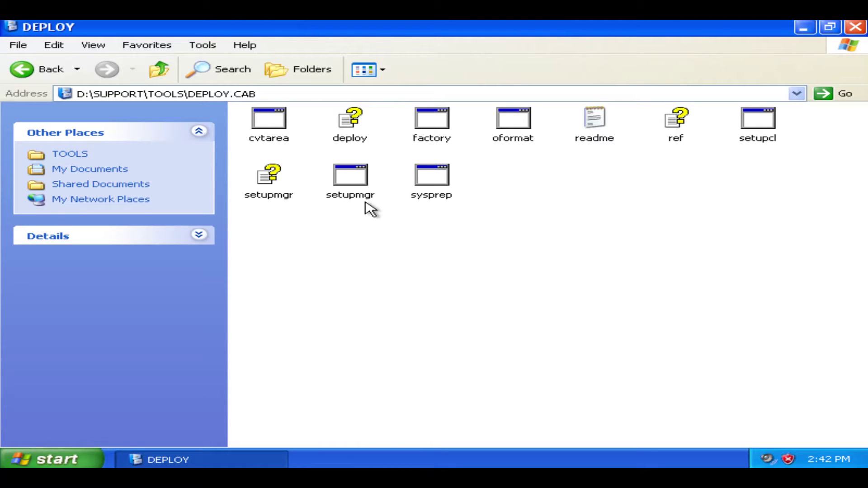
# - Extract the setupmgr application to a new desktop folder named Folder, and close the cabinet window
pyautogui.click(368, 181)
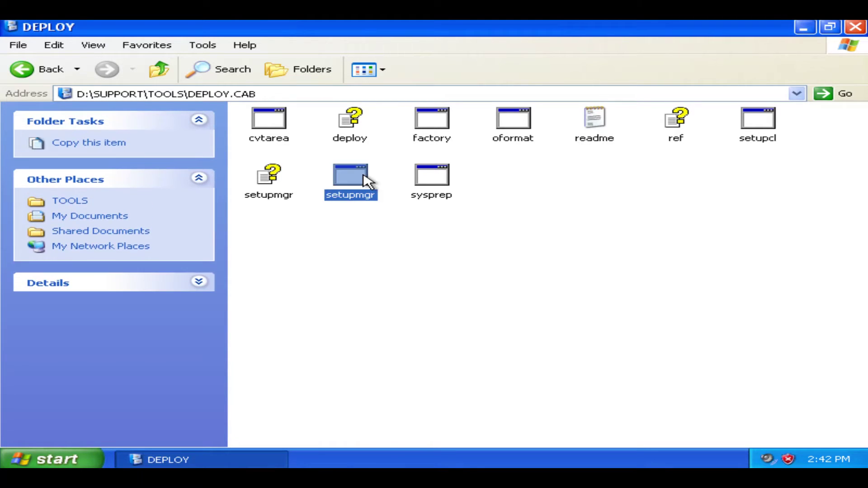
pyautogui.doubleClick(368, 181)
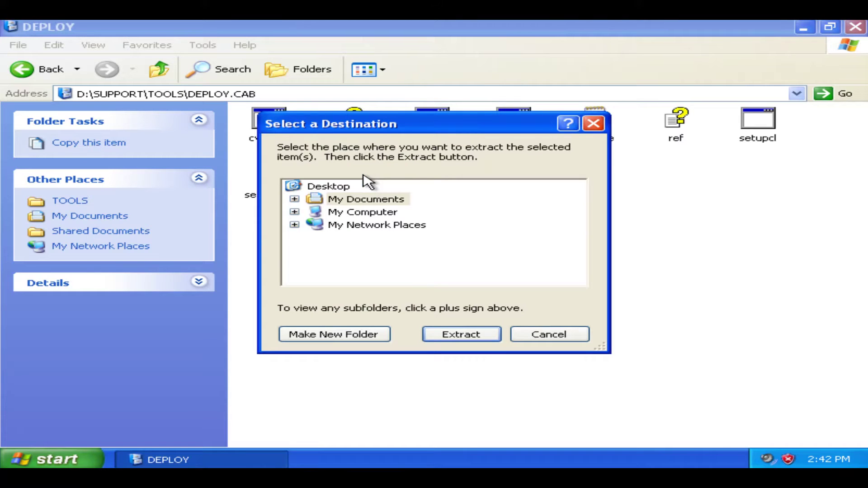
pyautogui.click(359, 336)
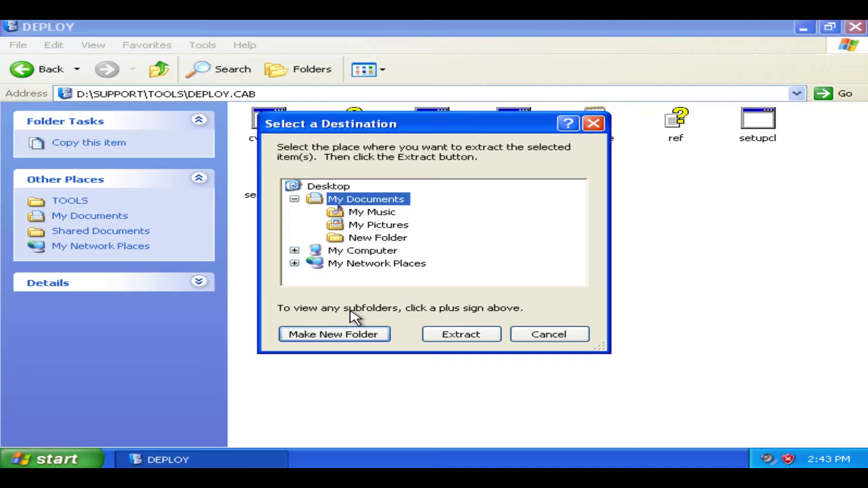
pyautogui.click(318, 187)
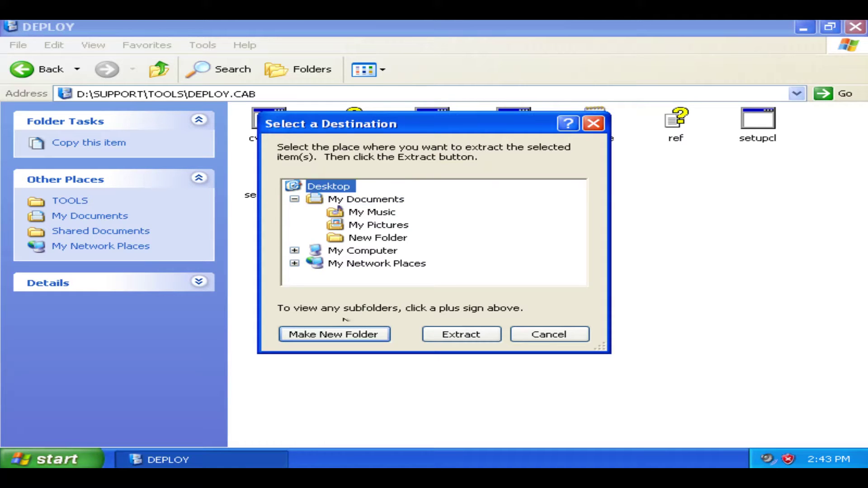
pyautogui.click(294, 198)
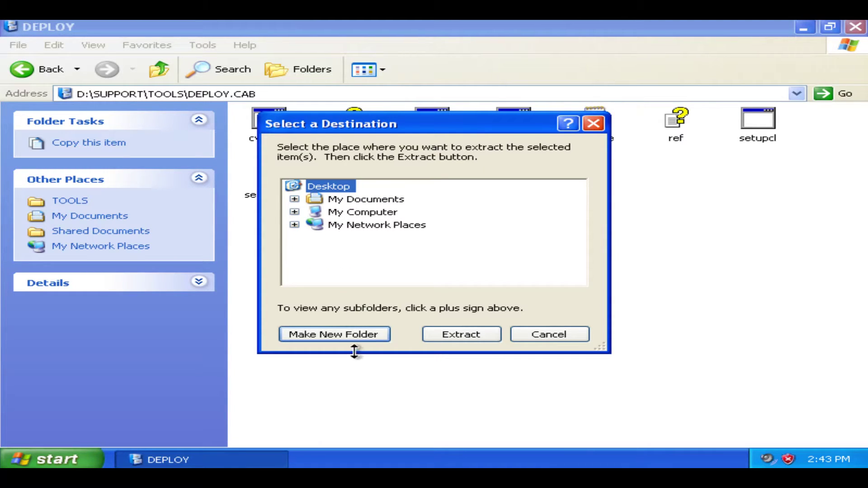
pyautogui.click(350, 335)
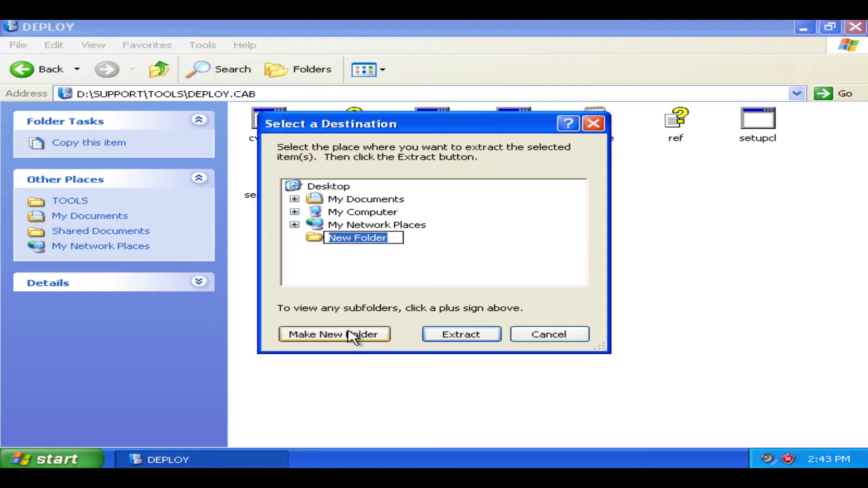
pyautogui.press('BackSpace')
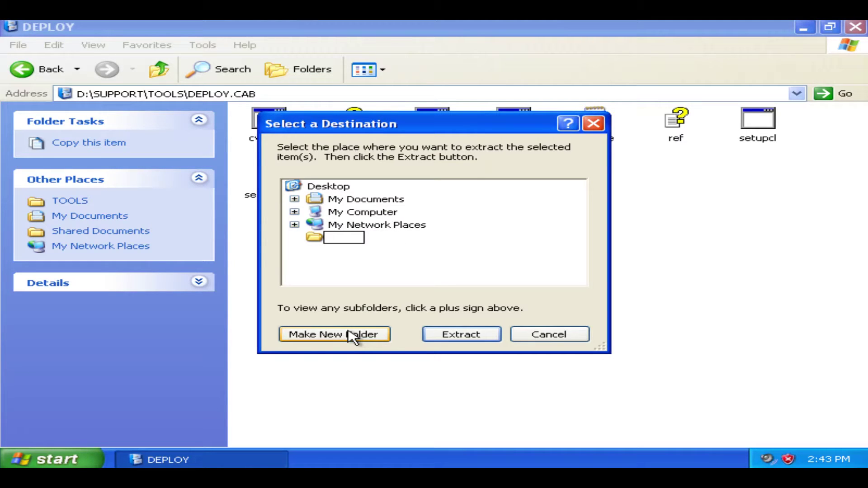
pyautogui.write('Folder')
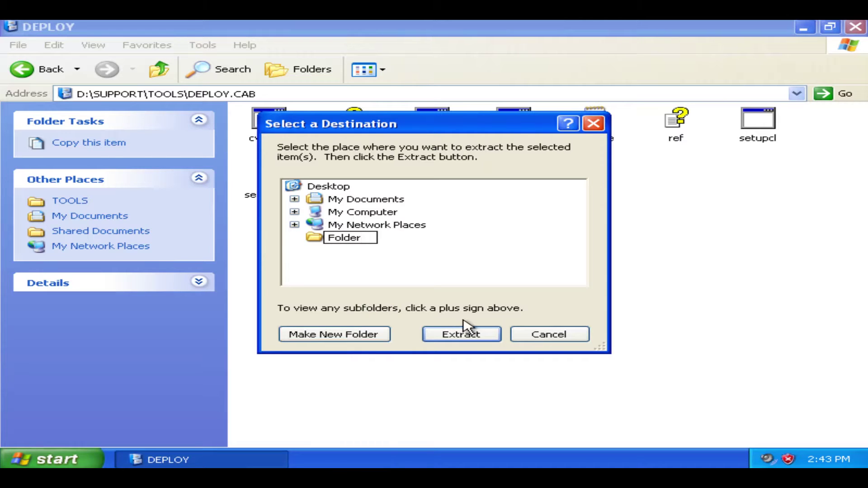
pyautogui.click(471, 335)
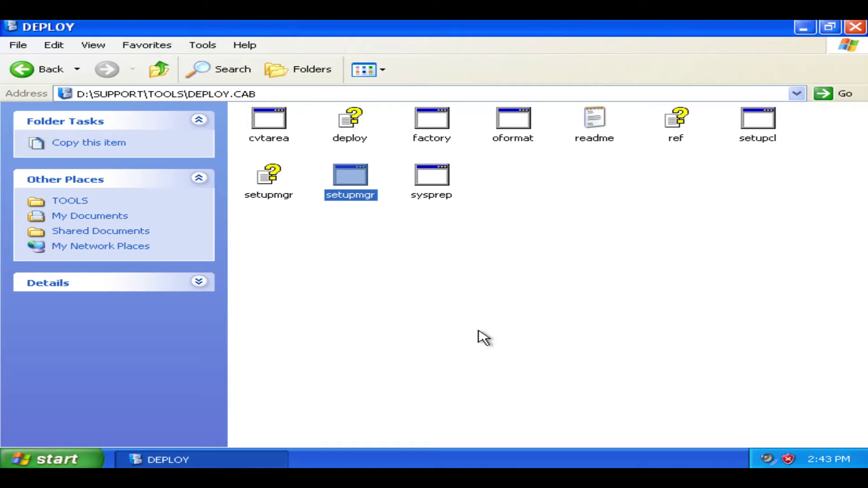
pyautogui.click(855, 27)
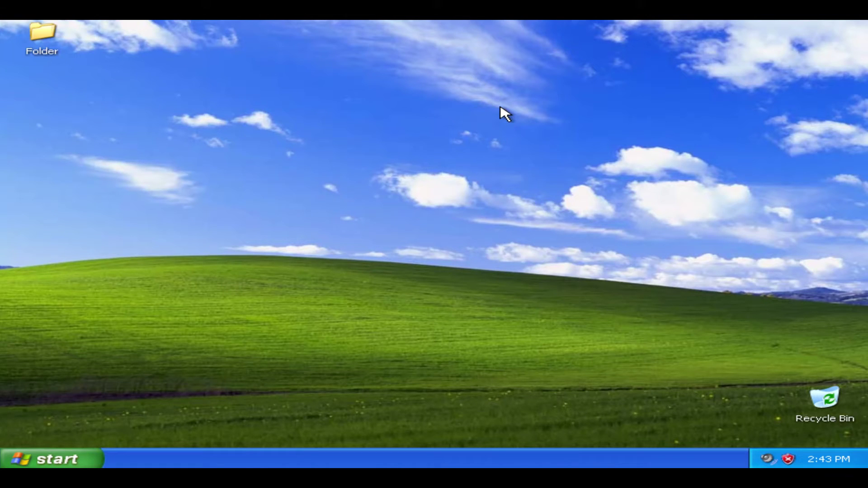
# - Launch the extracted setupmgr program from the desktop folder named Folder
pyautogui.doubleClick(47, 46)
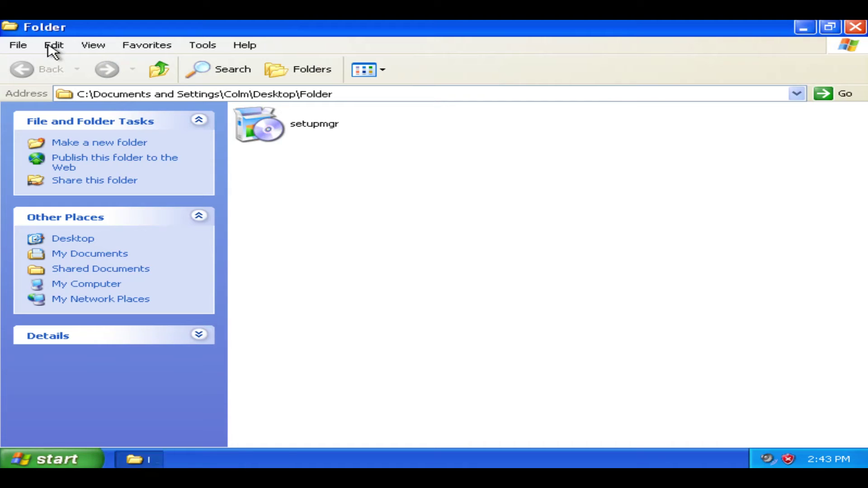
pyautogui.click(298, 128)
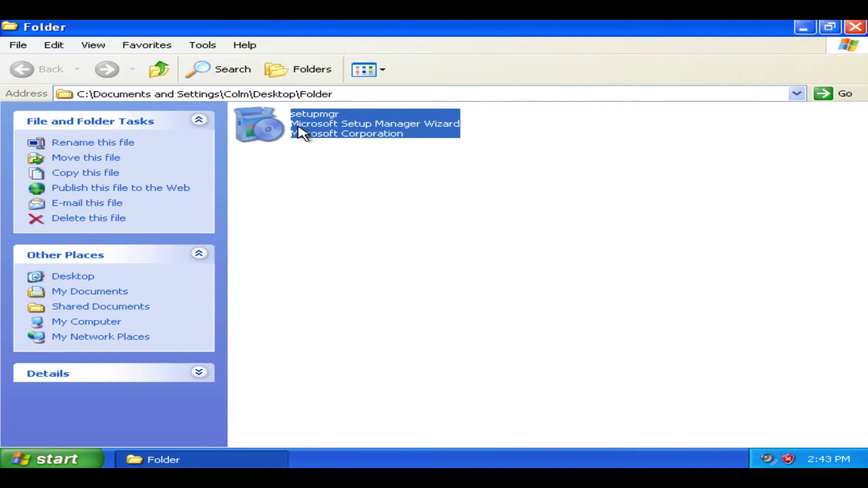
pyautogui.click(342, 157)
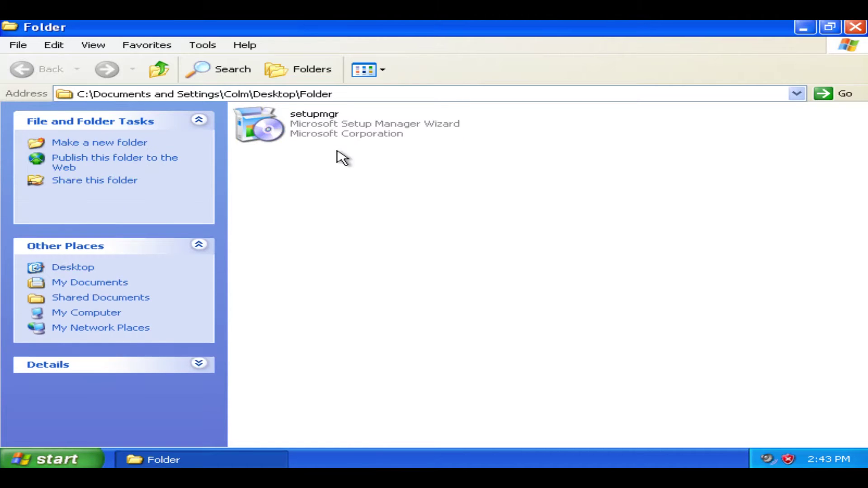
pyautogui.doubleClick(347, 125)
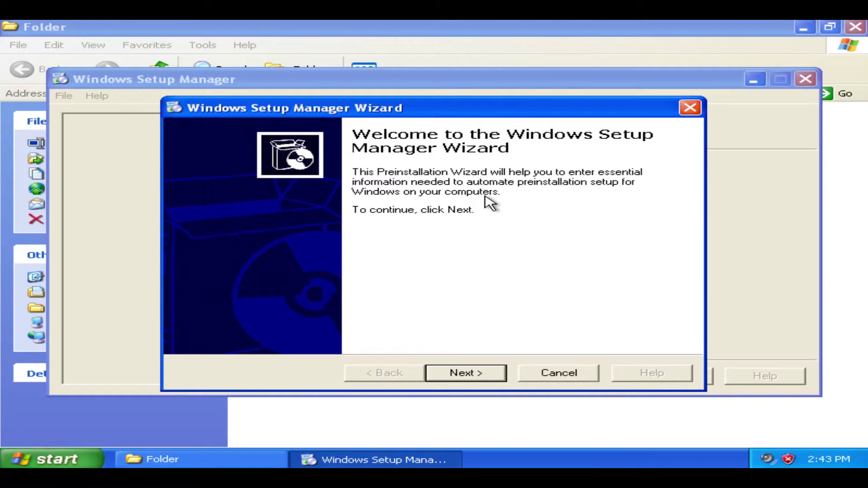
# - Create a new answer file for a Windows Unattended Installation on the Windows XP Professional platform
pyautogui.click(482, 375)
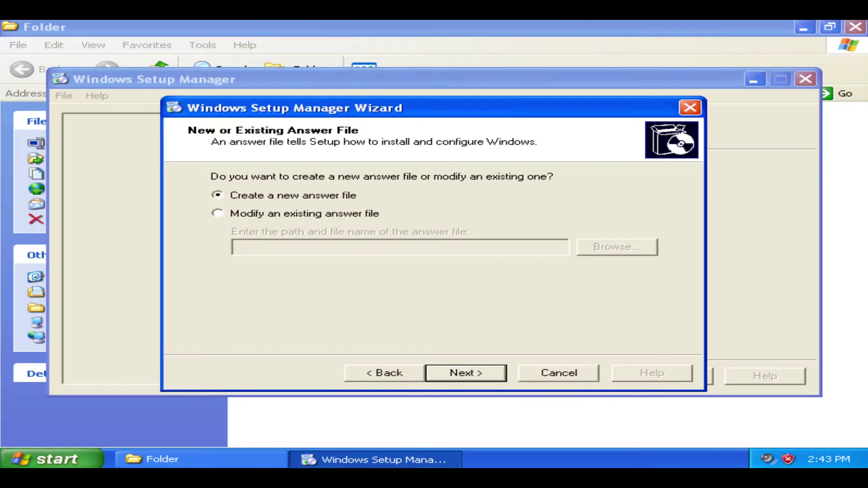
pyautogui.click(479, 374)
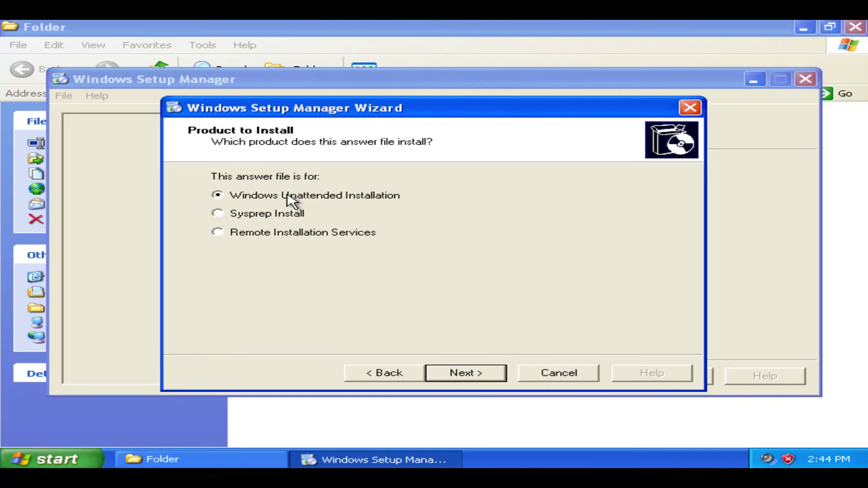
pyautogui.click(475, 372)
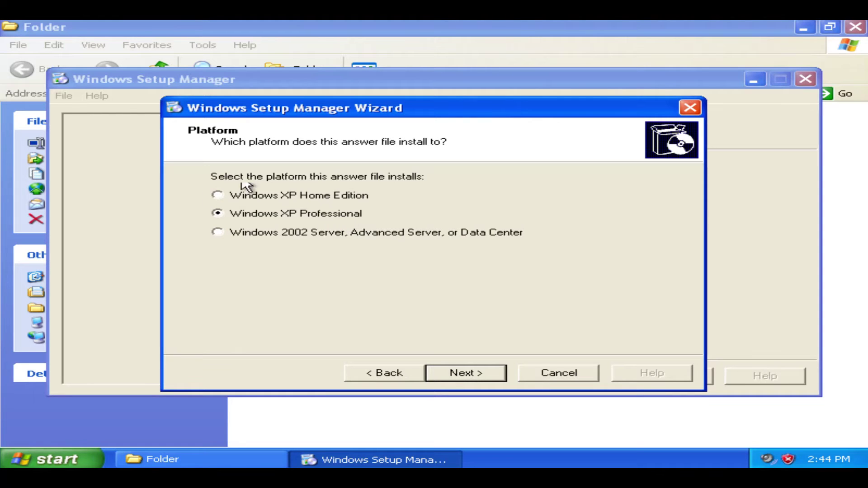
pyautogui.click(469, 374)
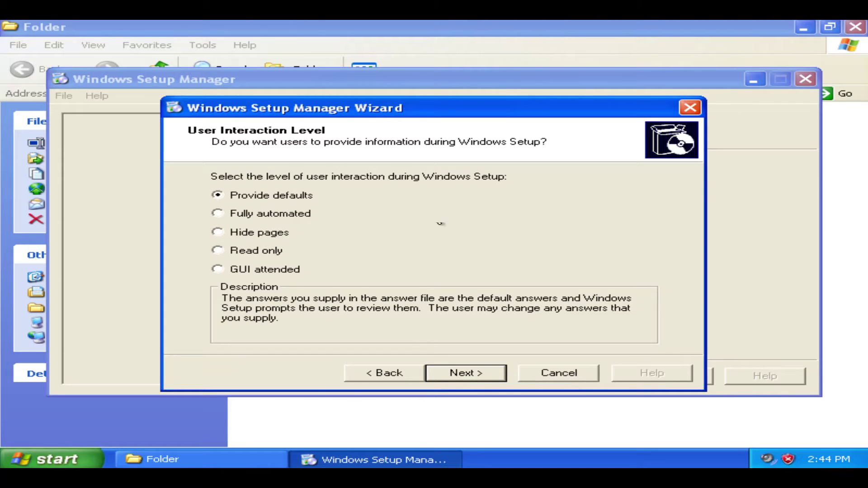
# - Set the user interaction level to Provide defaults and specify that the answer file is for installing from a CD
pyautogui.click(286, 217)
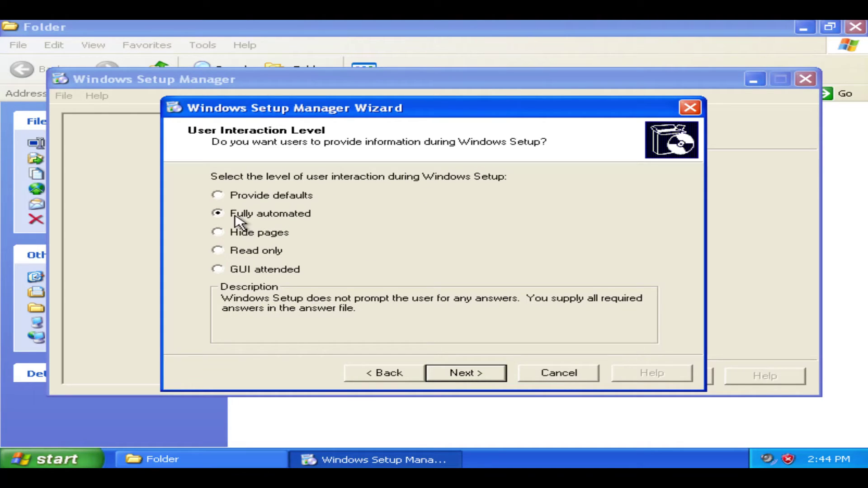
pyautogui.click(264, 195)
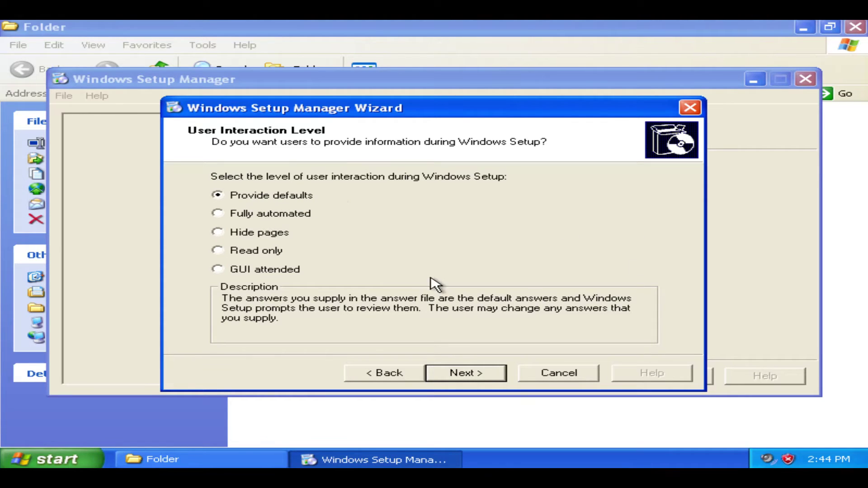
pyautogui.click(472, 374)
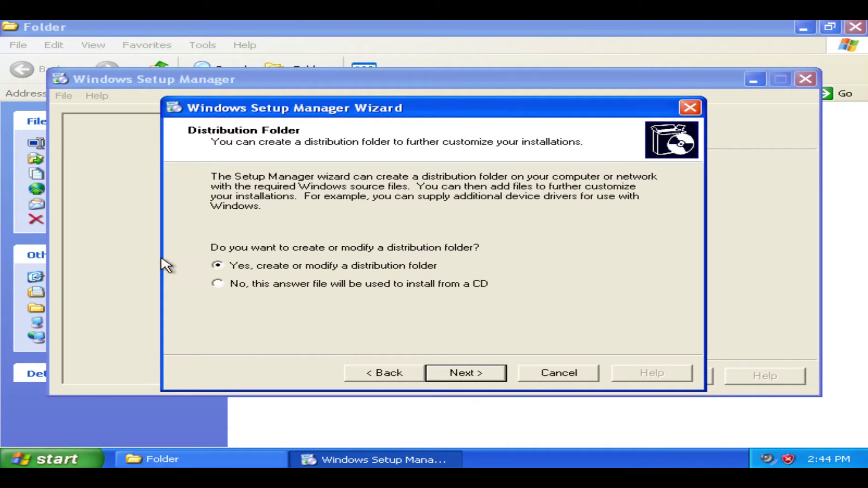
pyautogui.click(294, 285)
pyautogui.click(476, 373)
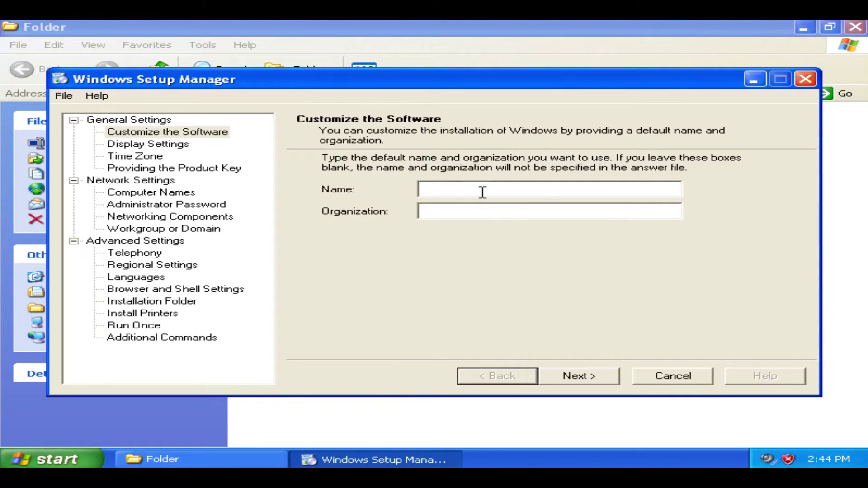
# - Enter the default user's name for the installation and leave the organization blank
pyautogui.write('Colm')
pyautogui.click(552, 213)
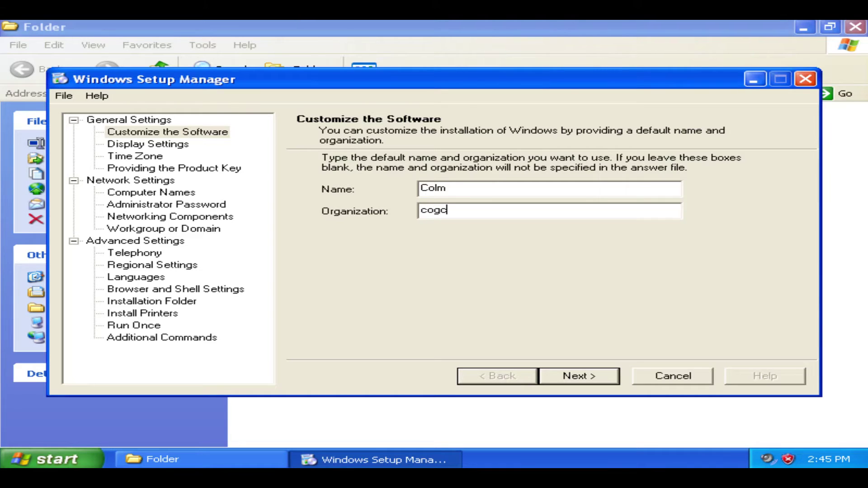
pyautogui.press('Tab')
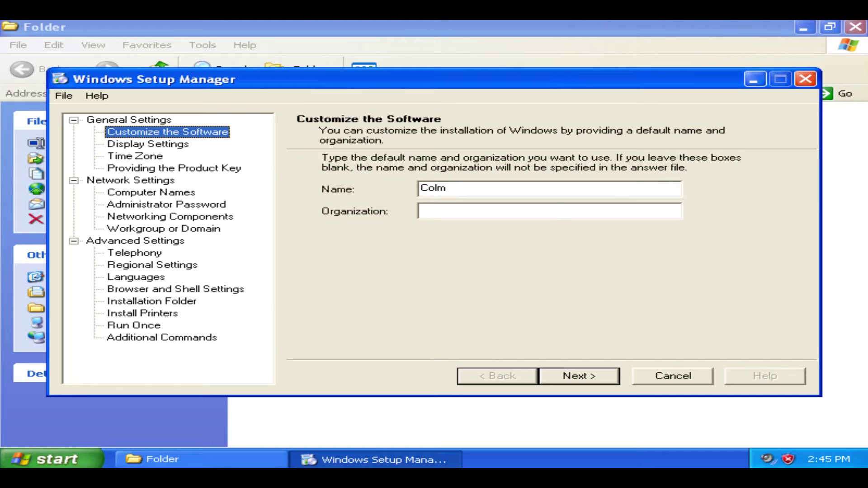
pyautogui.click(608, 216)
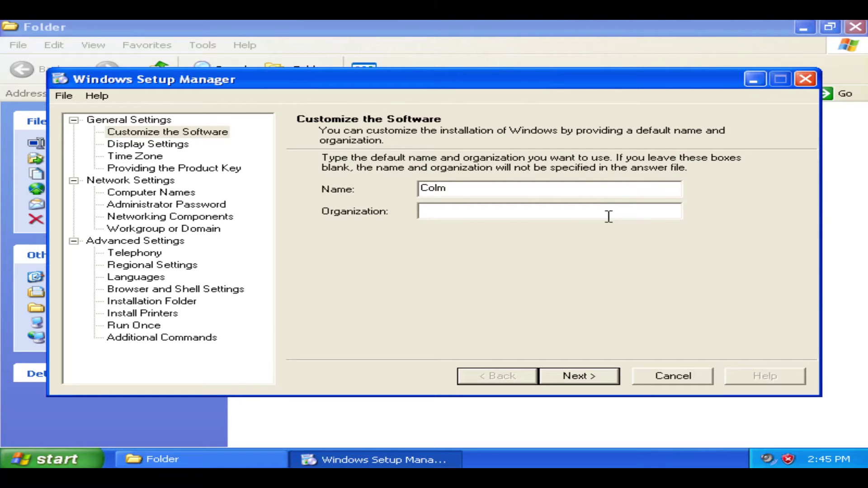
pyautogui.press('Tab')
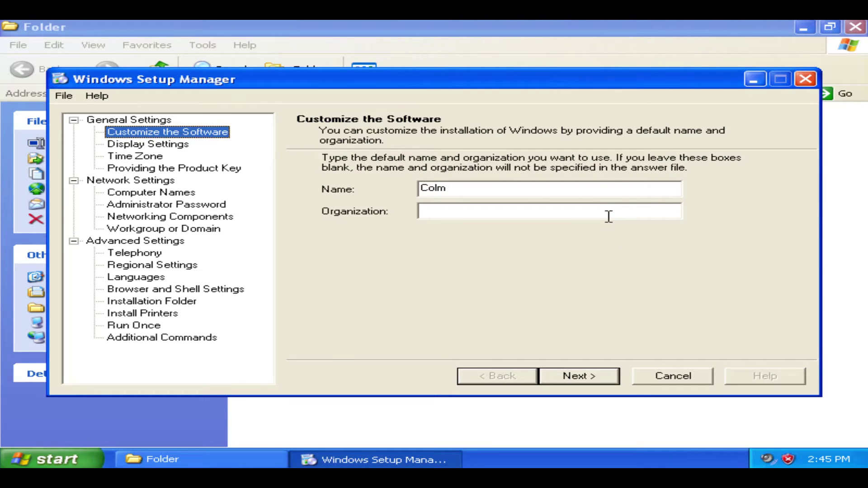
# - Set the organization to COGC and keep the Windows default display settings
pyautogui.click(607, 215)
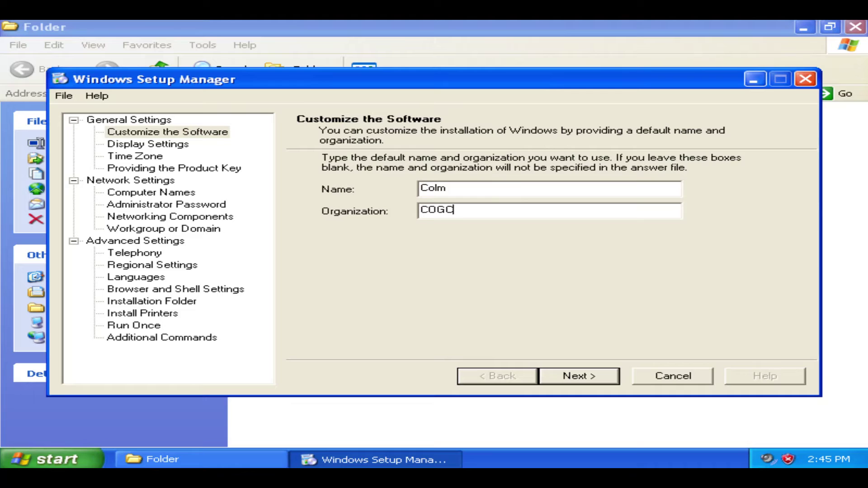
pyautogui.click(605, 379)
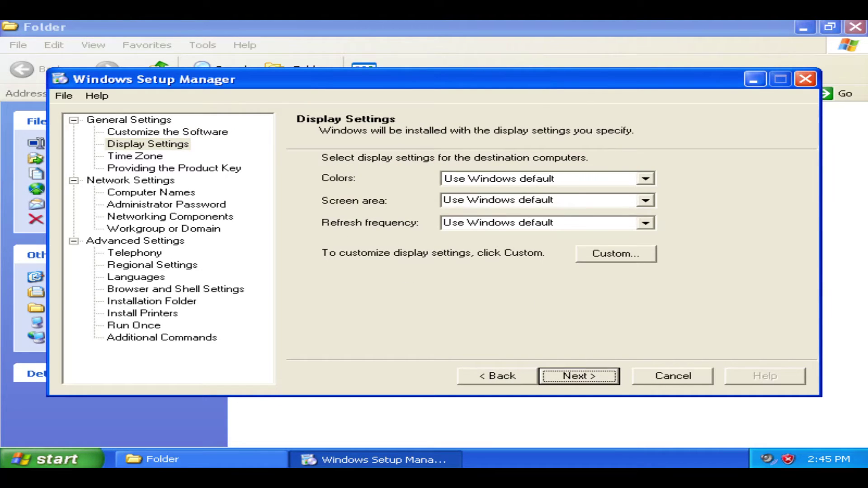
pyautogui.click(589, 383)
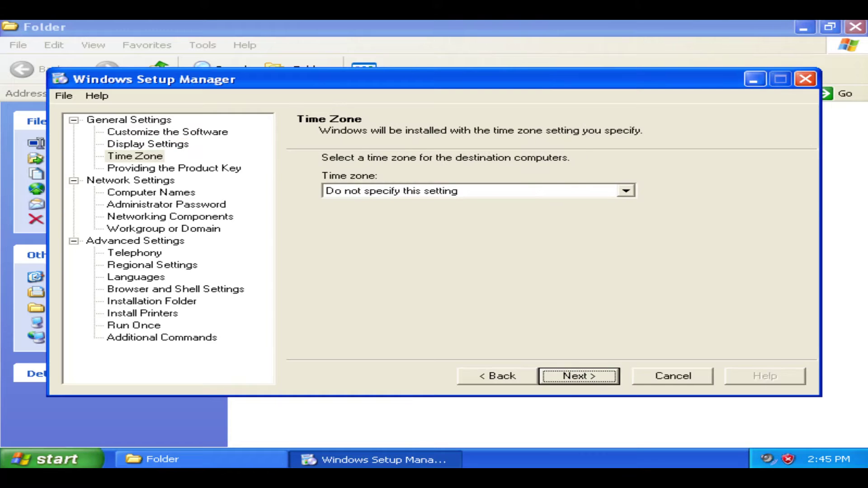
# - Set the destination computers' time zone to (GMT) Greenwich Mean Time: Dublin, Edinburgh, Lisbon
pyautogui.click(349, 195)
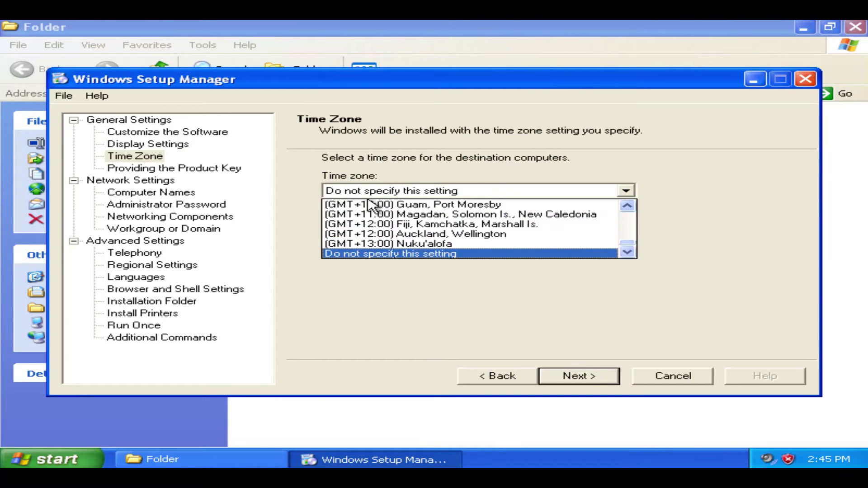
pyautogui.scroll(7, 466, 244)
pyautogui.scroll(15, 465, 244)
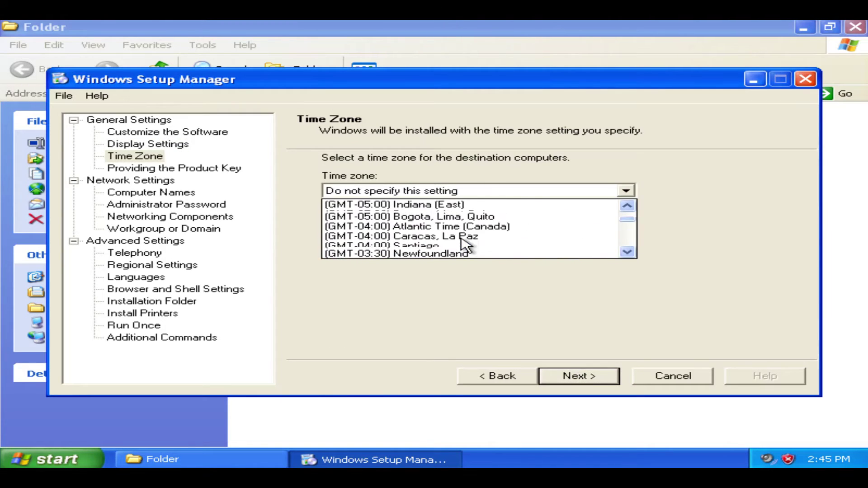
pyautogui.scroll(-12, 438, 235)
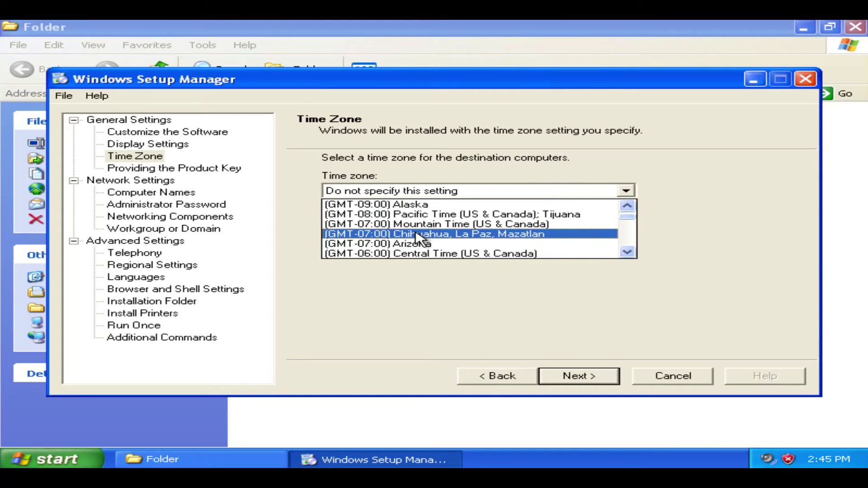
pyautogui.scroll(4, 438, 237)
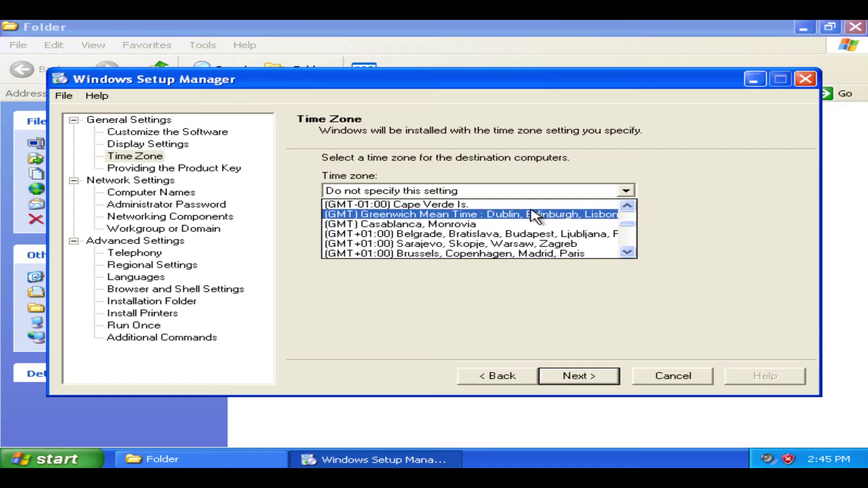
pyautogui.scroll(1, 446, 219)
pyautogui.click(406, 244)
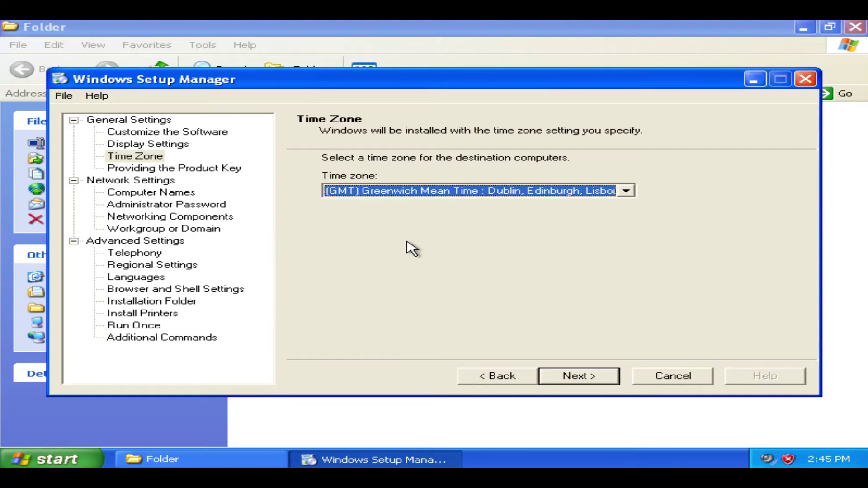
pyautogui.click(574, 379)
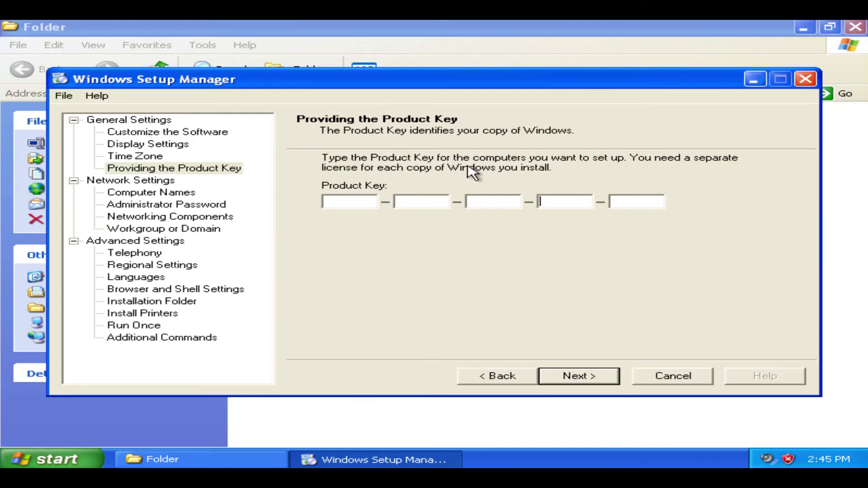
# - Enter the Windows product key and add Computer1 to the computers to be installed
pyautogui.click(336, 201)
pyautogui.press('Return')
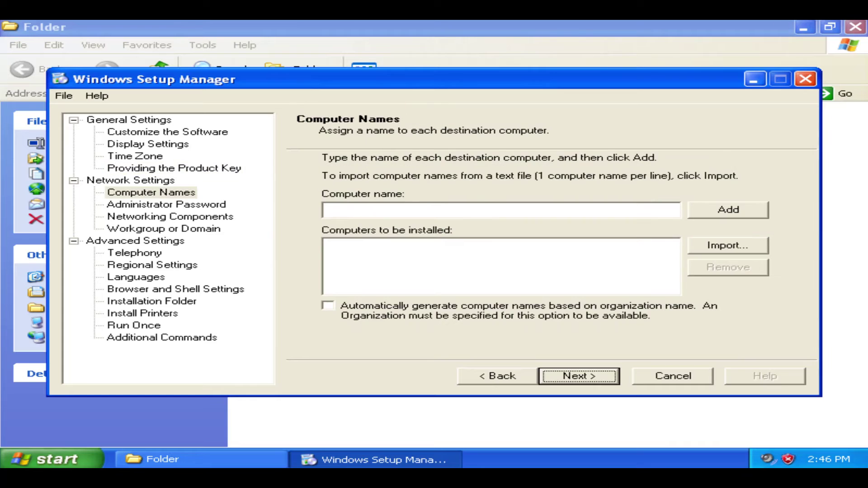
pyautogui.click(384, 213)
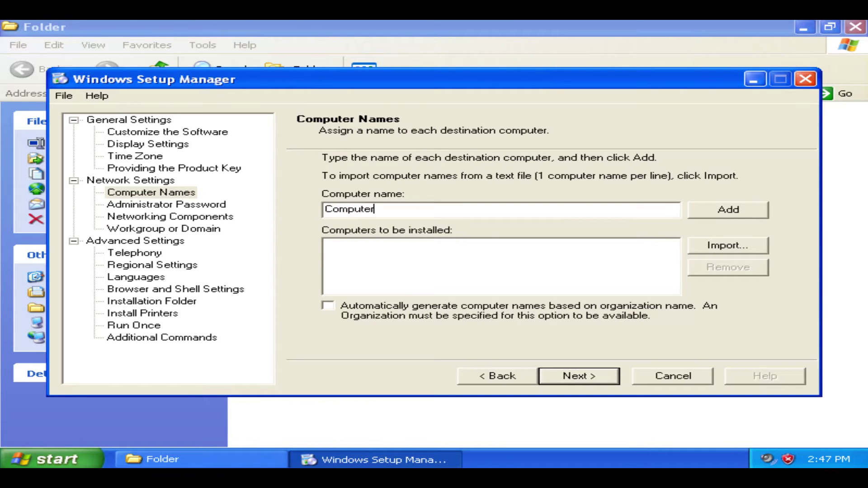
pyautogui.click(751, 212)
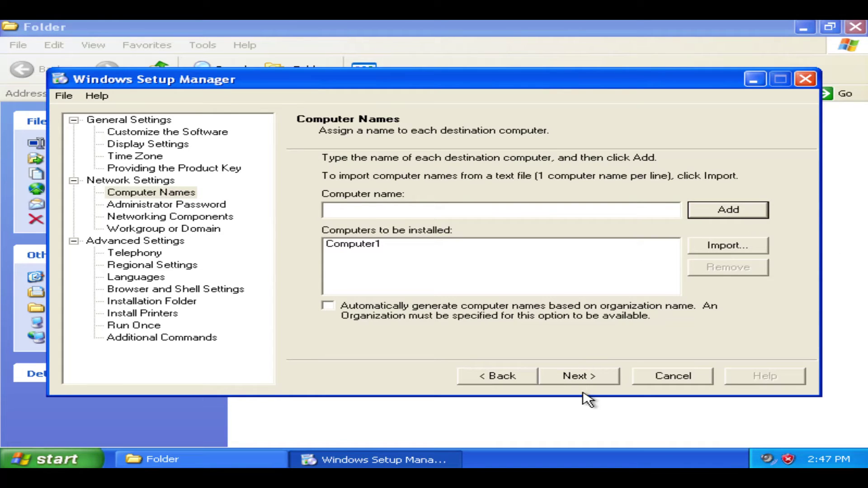
pyautogui.click(578, 378)
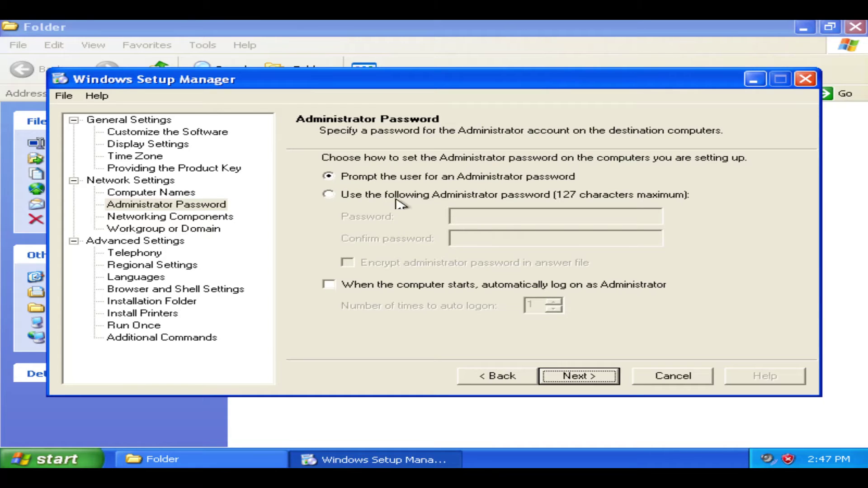
# - Specify a fixed Administrator password for the destination computers by entering and confirming the account password
pyautogui.click(503, 197)
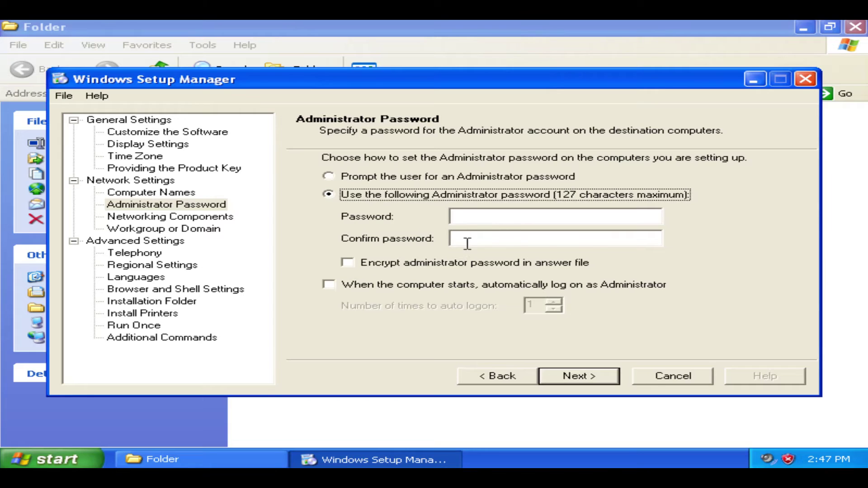
pyautogui.click(501, 210)
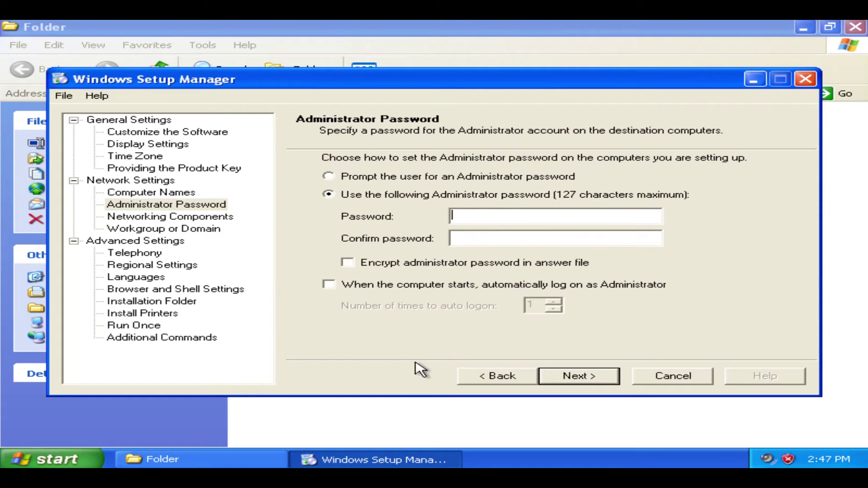
pyautogui.write('*********')
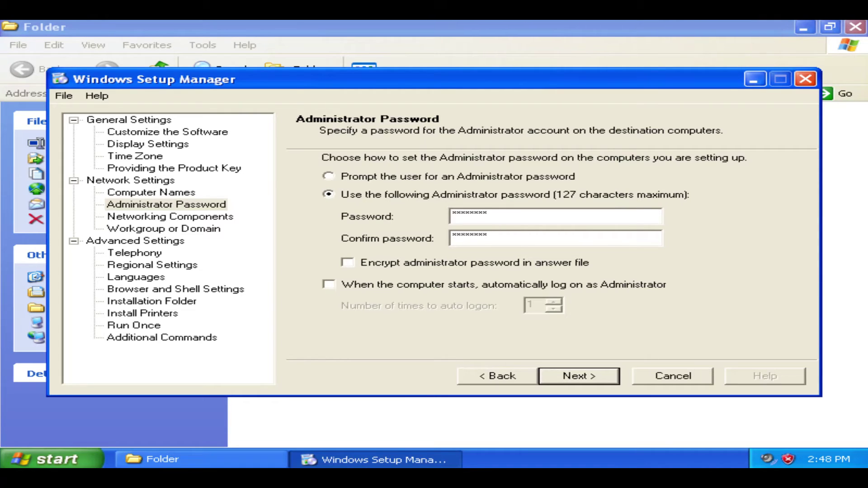
pyautogui.press('Tab')
pyautogui.write('*********')
pyautogui.click(589, 378)
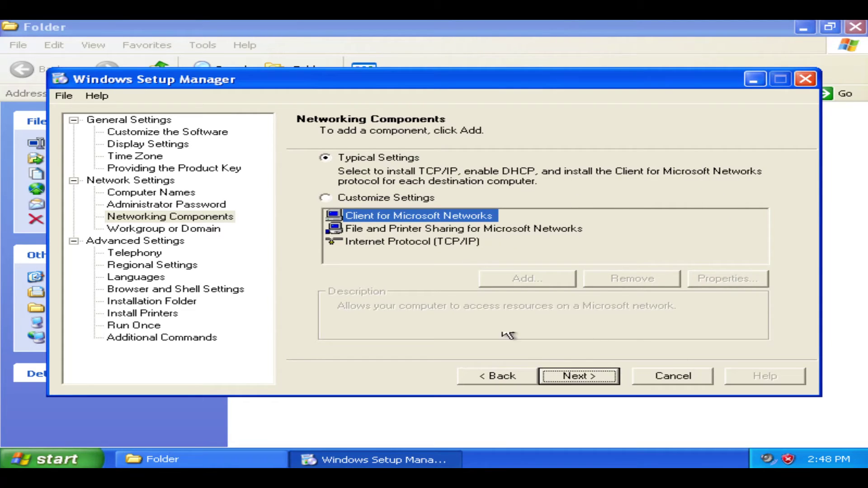
# - Keep the defaults for networking (Typical Settings), workgroup (WORKGROUP), telephony (not specified) and regional settings
pyautogui.click(565, 377)
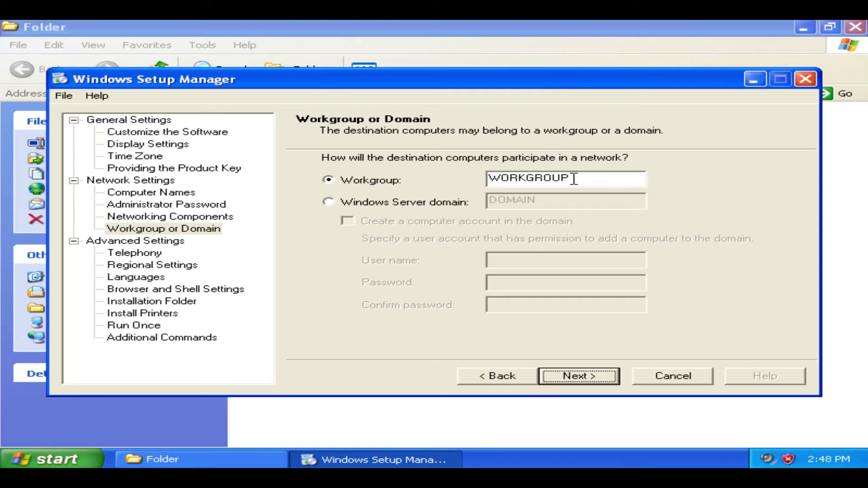
pyautogui.click(578, 375)
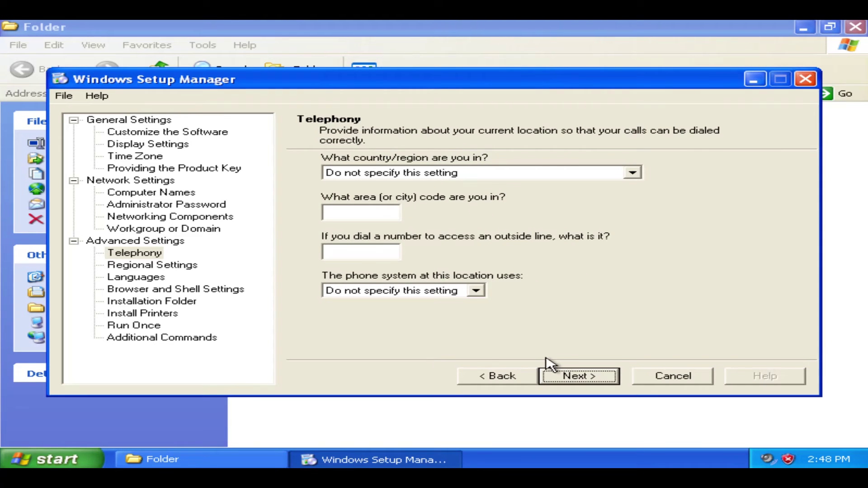
pyautogui.click(580, 381)
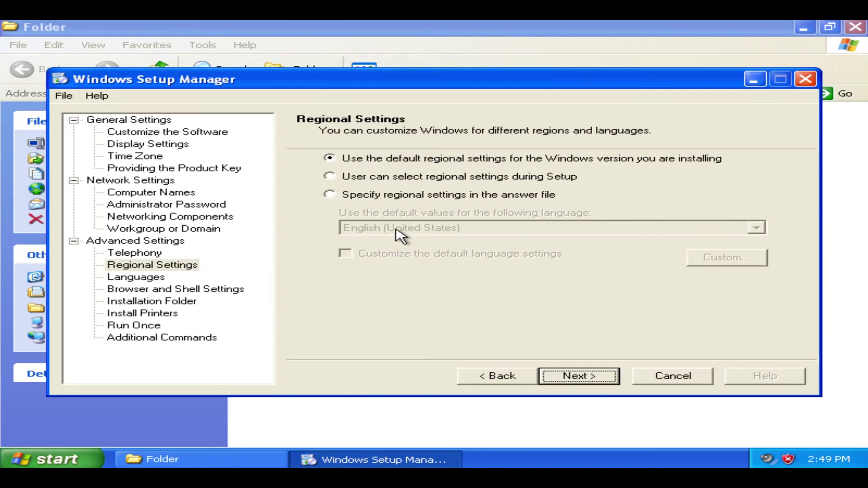
pyautogui.click(577, 379)
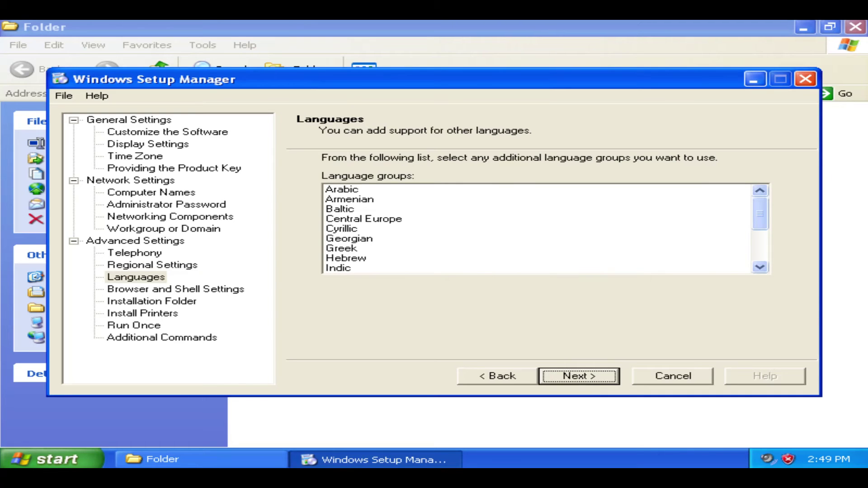
# - Leave the additional language groups unselected and use the default Internet Explorer settings
pyautogui.click(573, 380)
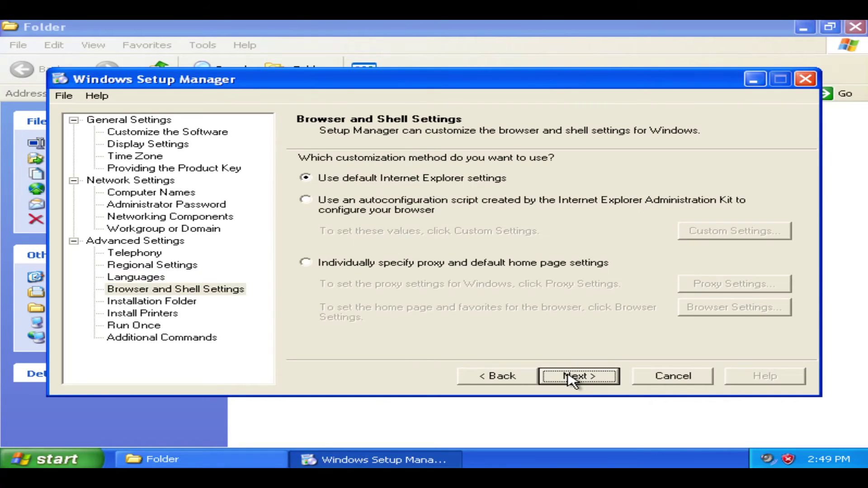
pyautogui.click(525, 379)
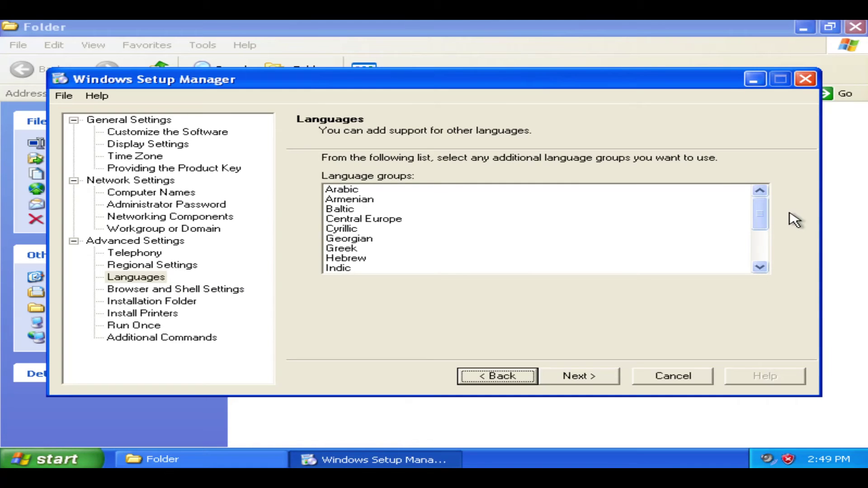
pyautogui.moveTo(766, 227)
pyautogui.mouseDown()
pyautogui.moveTo(764, 268)
pyautogui.moveTo(759, 213)
pyautogui.mouseUp()
pyautogui.click(605, 377)
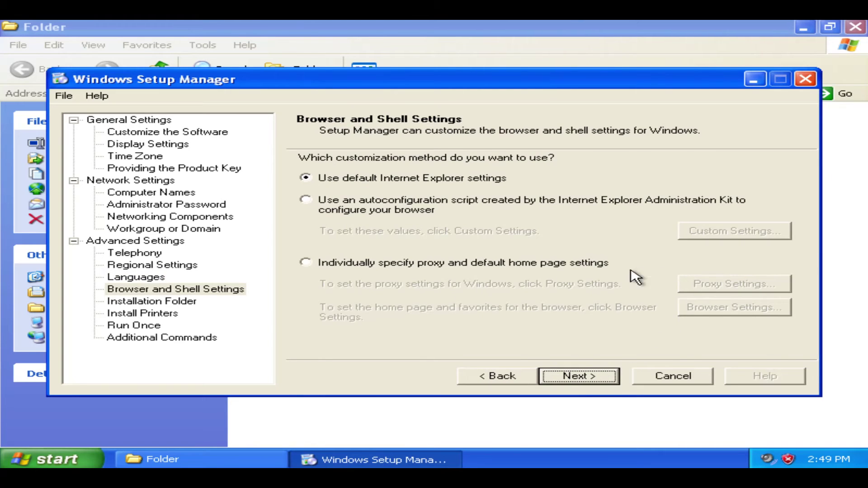
pyautogui.click(338, 180)
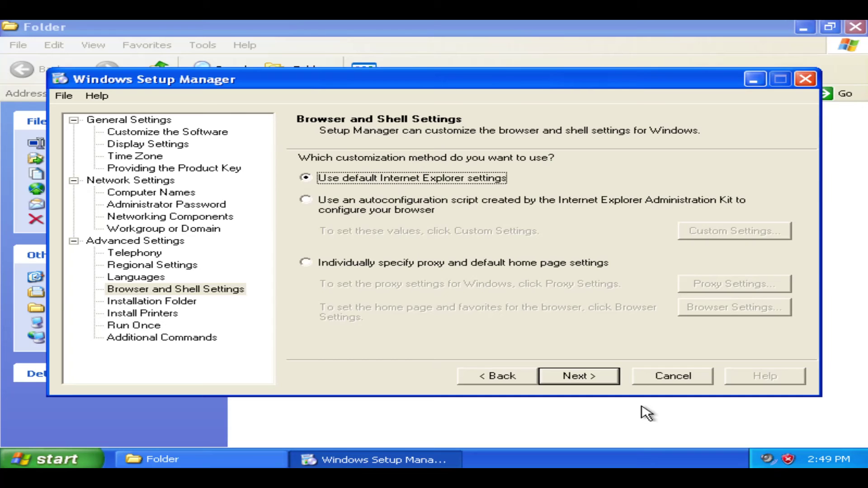
pyautogui.click(589, 378)
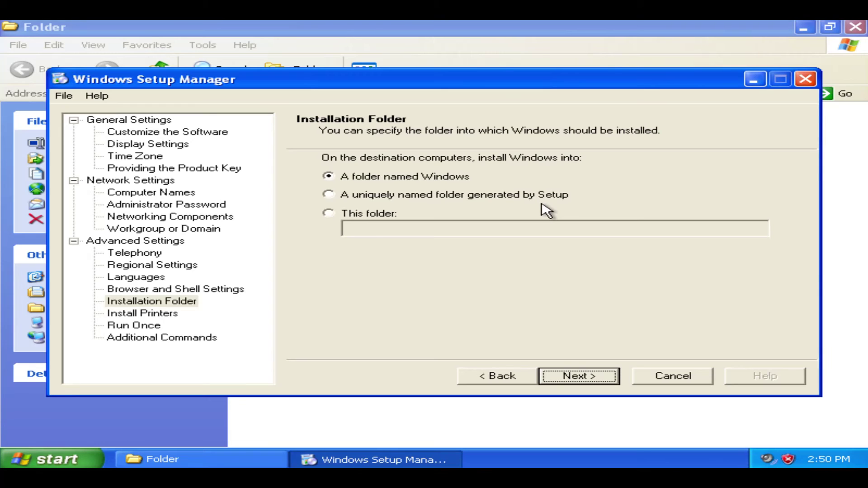
# - Choose to install Windows into a folder named Windows on the destination computers
pyautogui.click(413, 180)
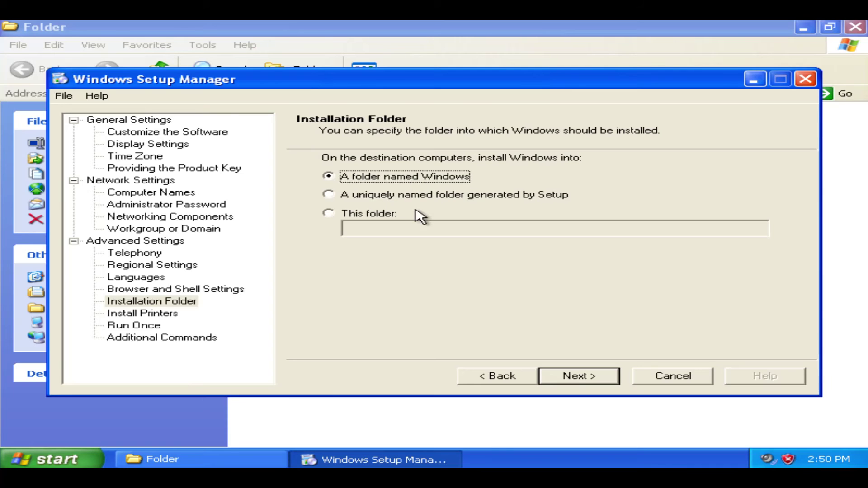
pyautogui.click(368, 190)
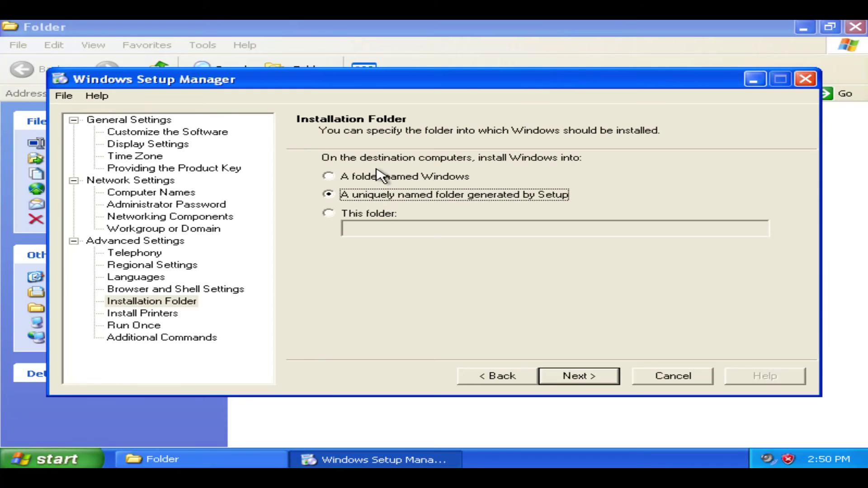
pyautogui.click(377, 177)
pyautogui.click(374, 217)
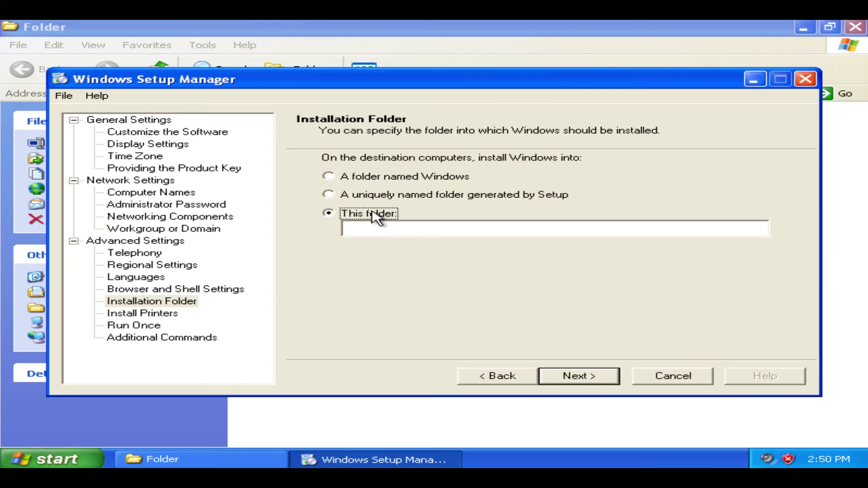
pyautogui.click(372, 224)
pyautogui.click(391, 178)
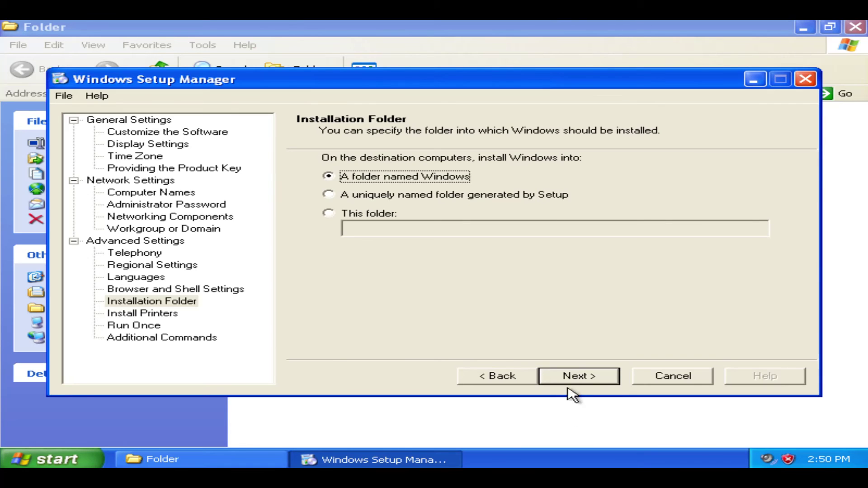
pyautogui.click(574, 375)
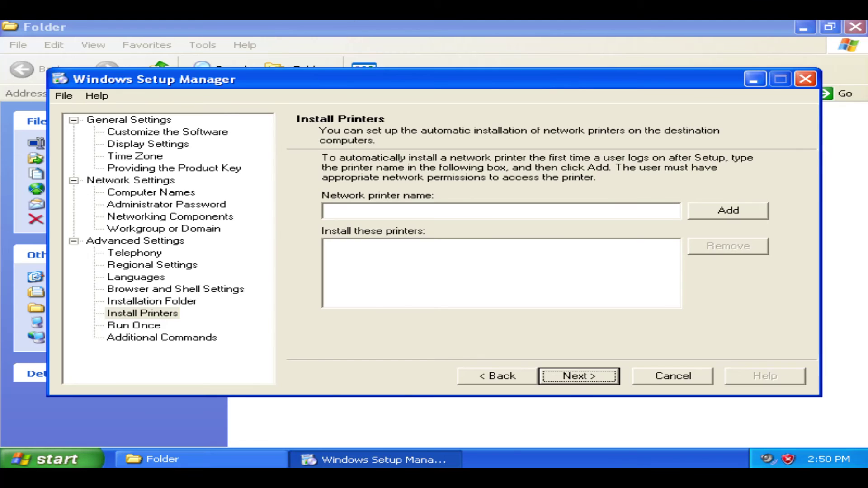
# - Leave the network printers, Run Once commands and additional commands empty, and finish the answer file settings
pyautogui.click(579, 376)
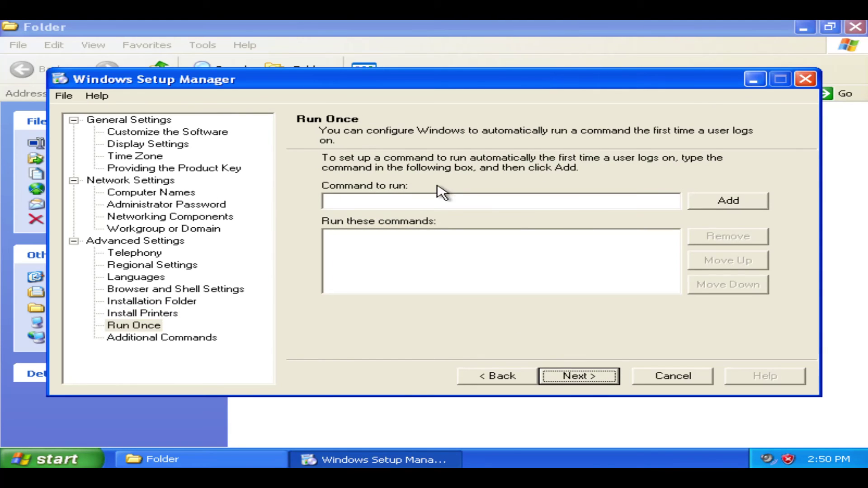
pyautogui.click(586, 376)
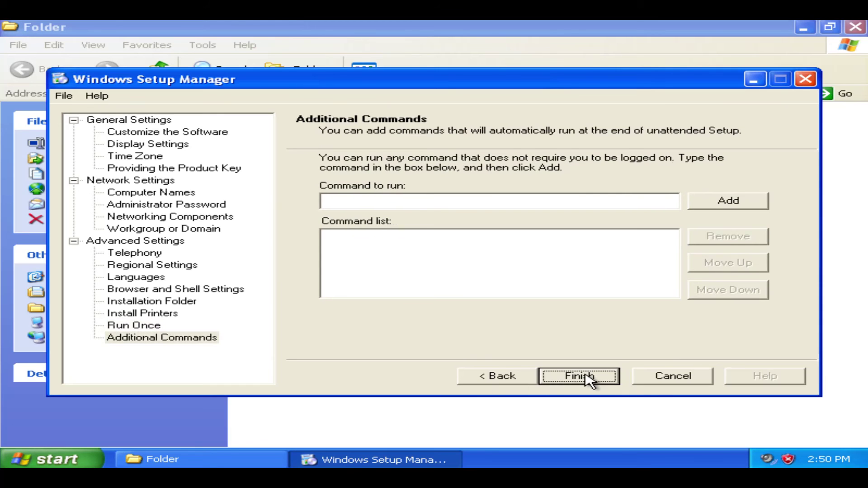
pyautogui.click(581, 376)
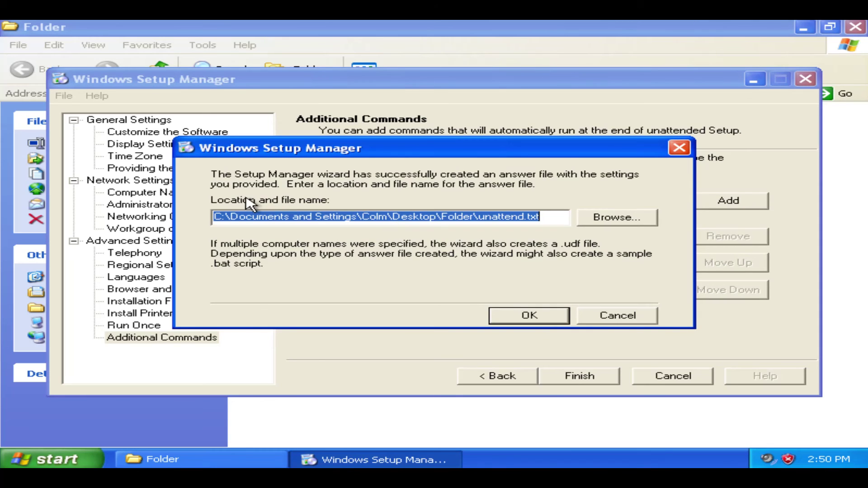
# - Save the answer file as unattend.txt in the desktop folder named Folder, and close Setup Manager and the folder window
pyautogui.click(560, 214)
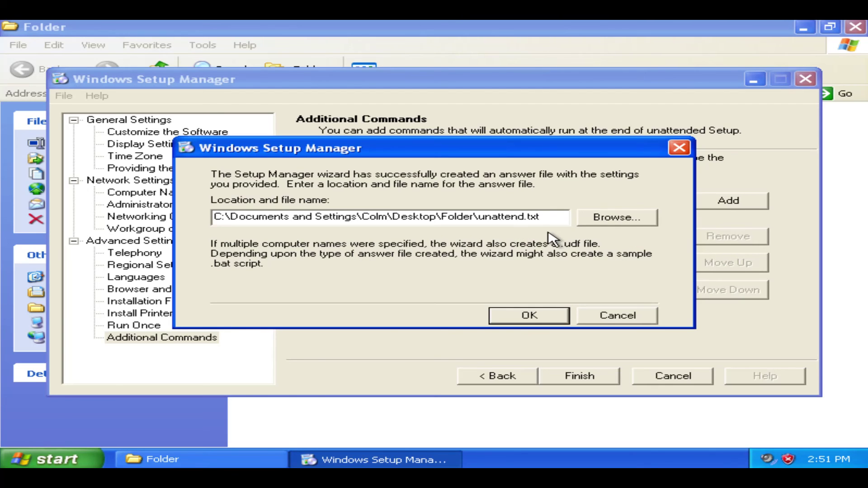
pyautogui.moveTo(538, 216); pyautogui.dragTo(569, 220)
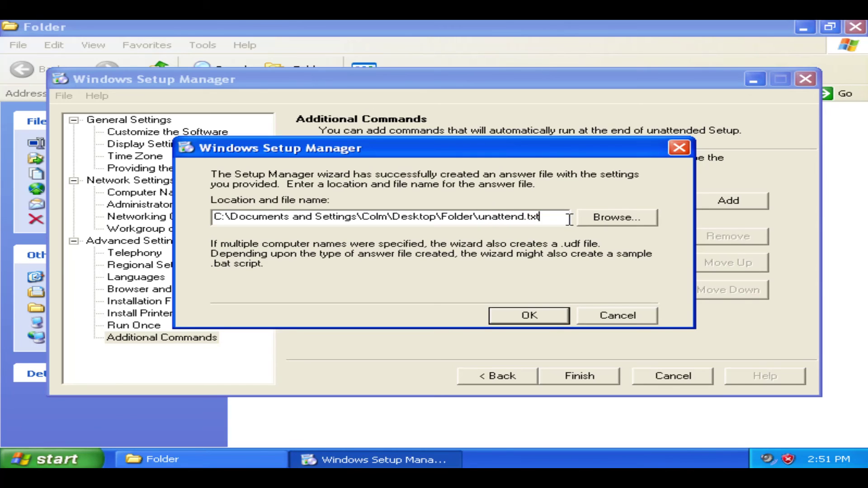
pyautogui.click(556, 316)
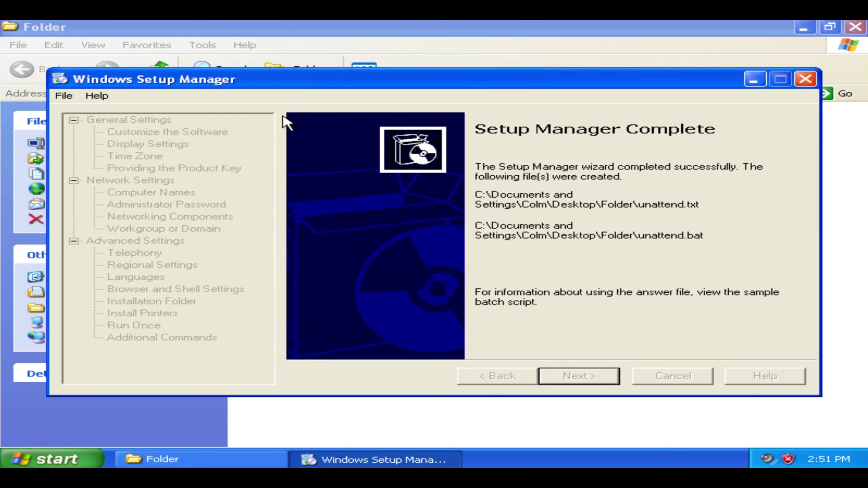
pyautogui.click(804, 80)
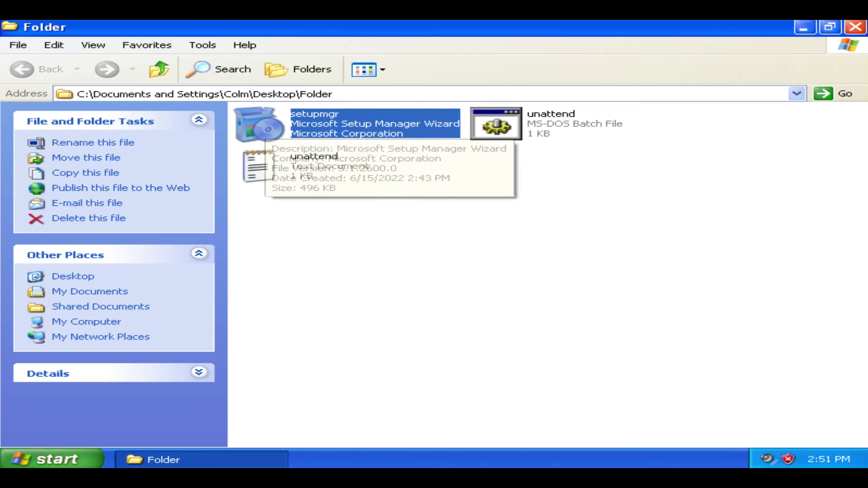
pyautogui.click(856, 30)
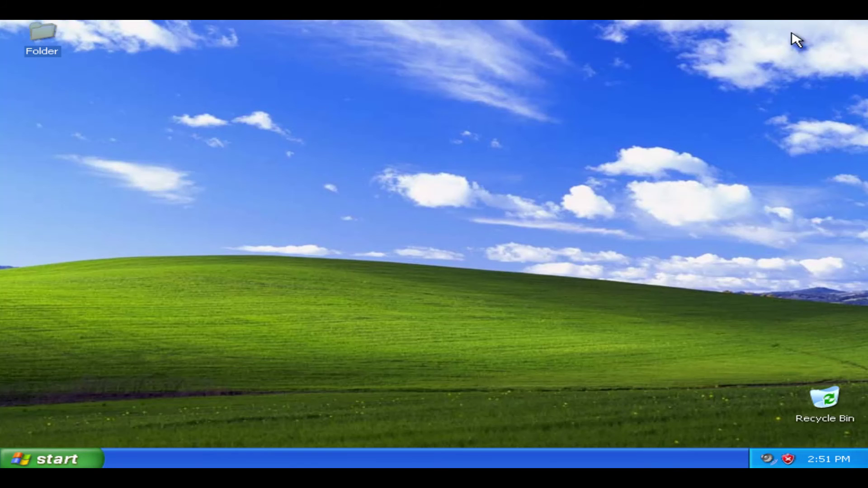
# - Run the unattend batch file from the desktop folder named Folder to test the unattended Windows XP setup
pyautogui.doubleClick(45, 39)
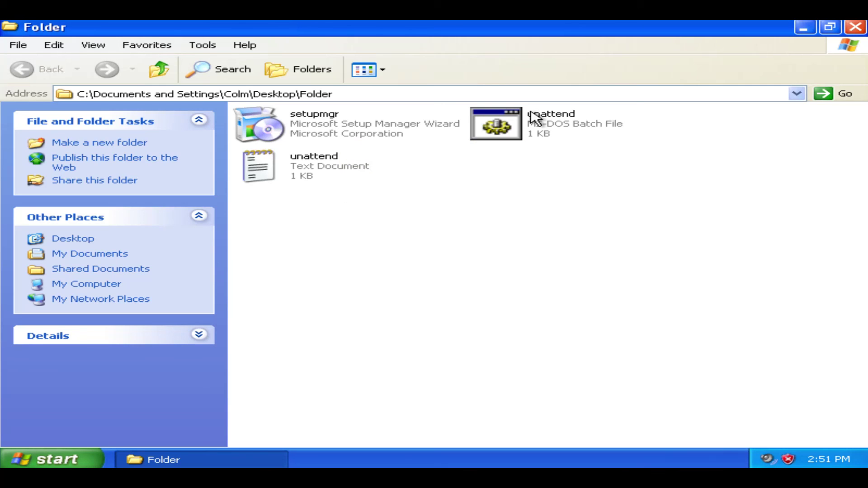
pyautogui.moveTo(531, 114)
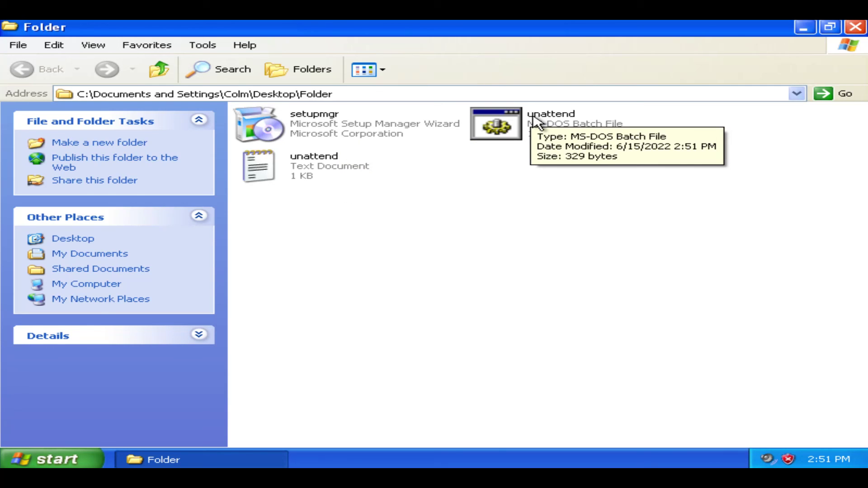
pyautogui.click(534, 116)
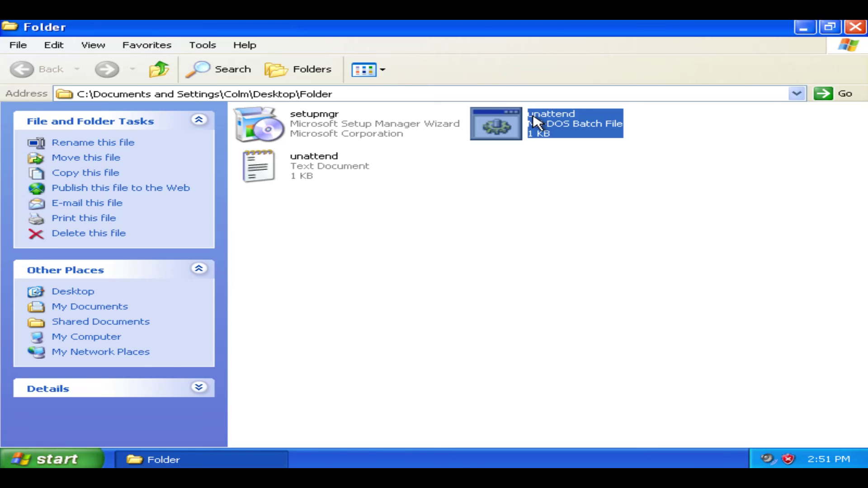
pyautogui.doubleClick(532, 117)
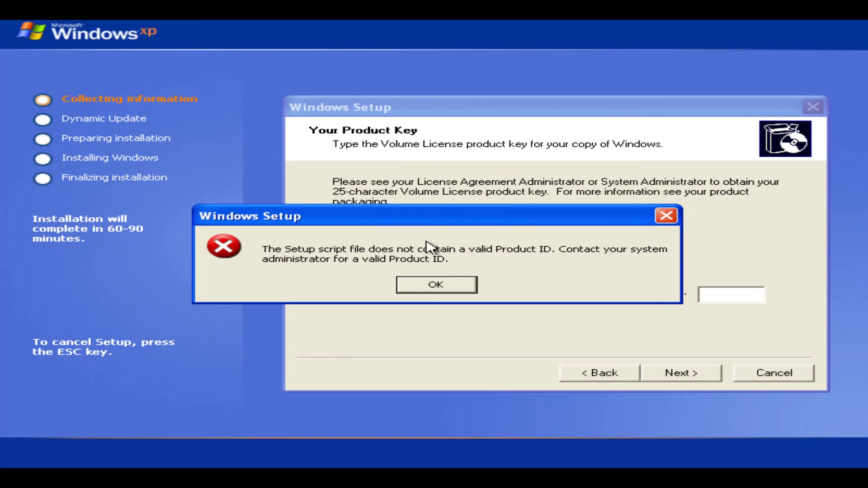
# - Cancel Windows Setup without entering a product key, exit its wizard, and close the folder window
pyautogui.click(452, 286)
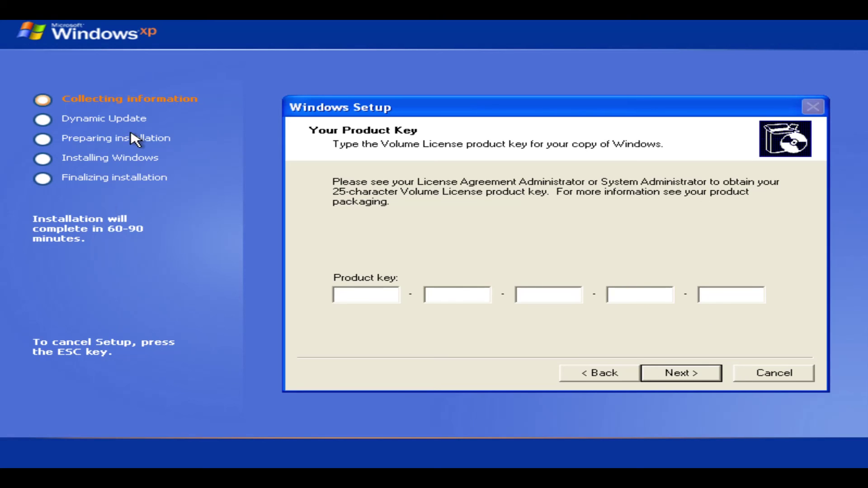
pyautogui.click(746, 374)
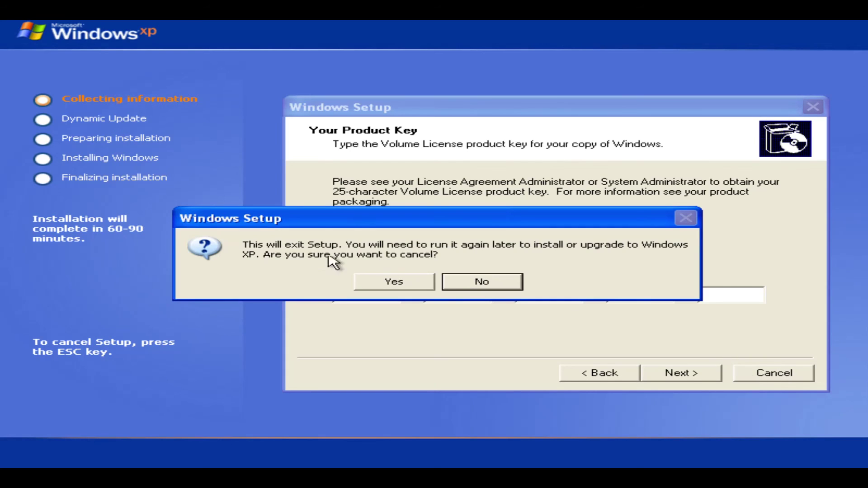
pyautogui.click(414, 285)
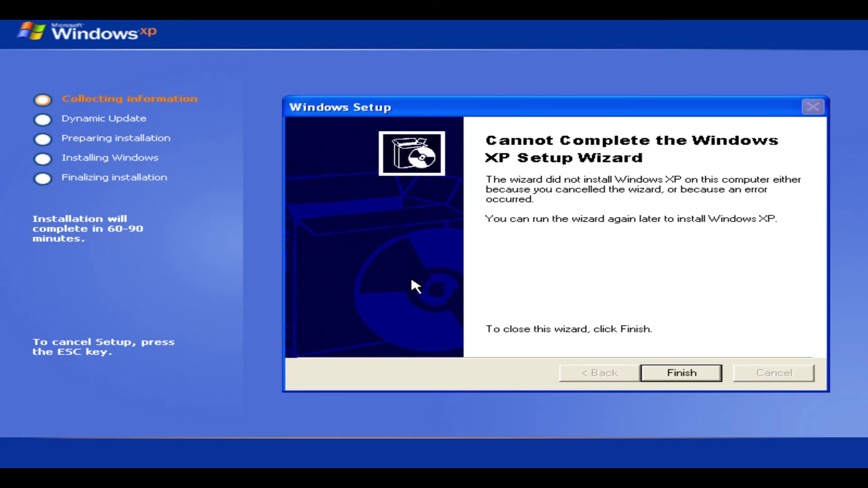
pyautogui.click(683, 375)
pyautogui.click(454, 171)
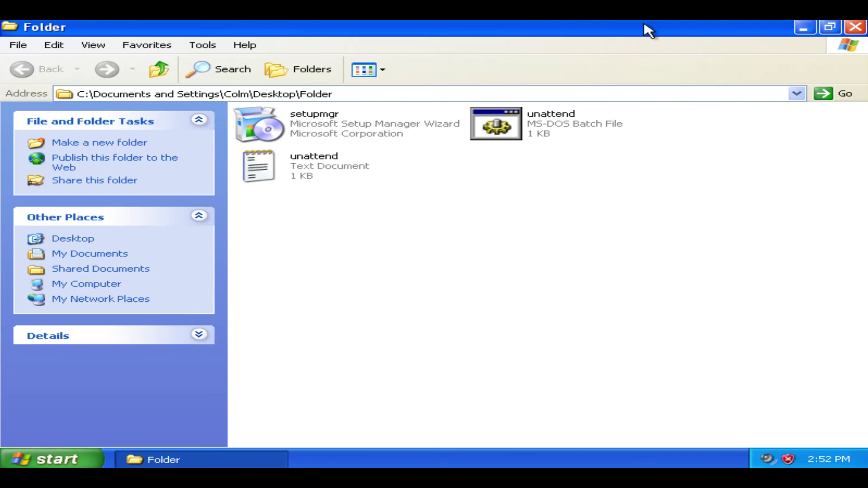
pyautogui.click(855, 27)
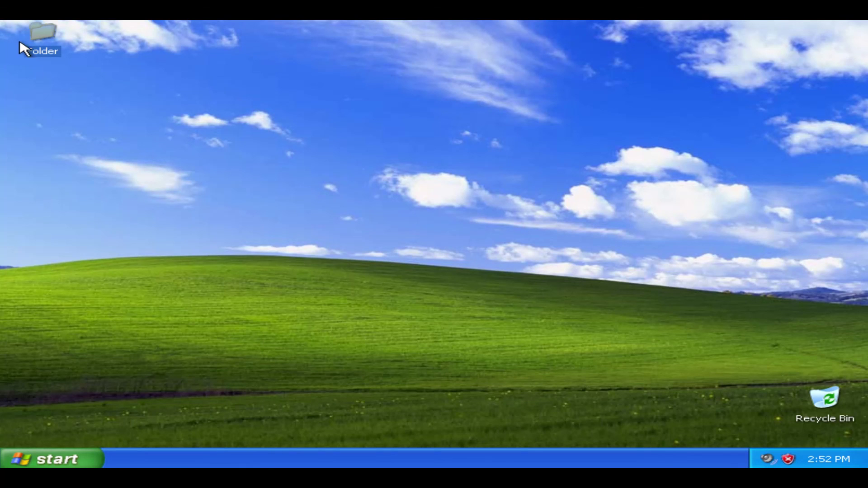
pyautogui.click(140, 78)
pyautogui.moveTo(48, 40)
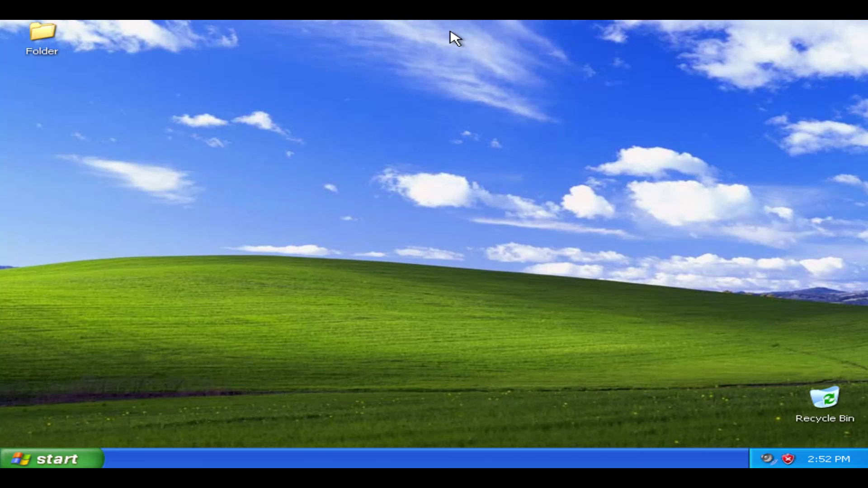